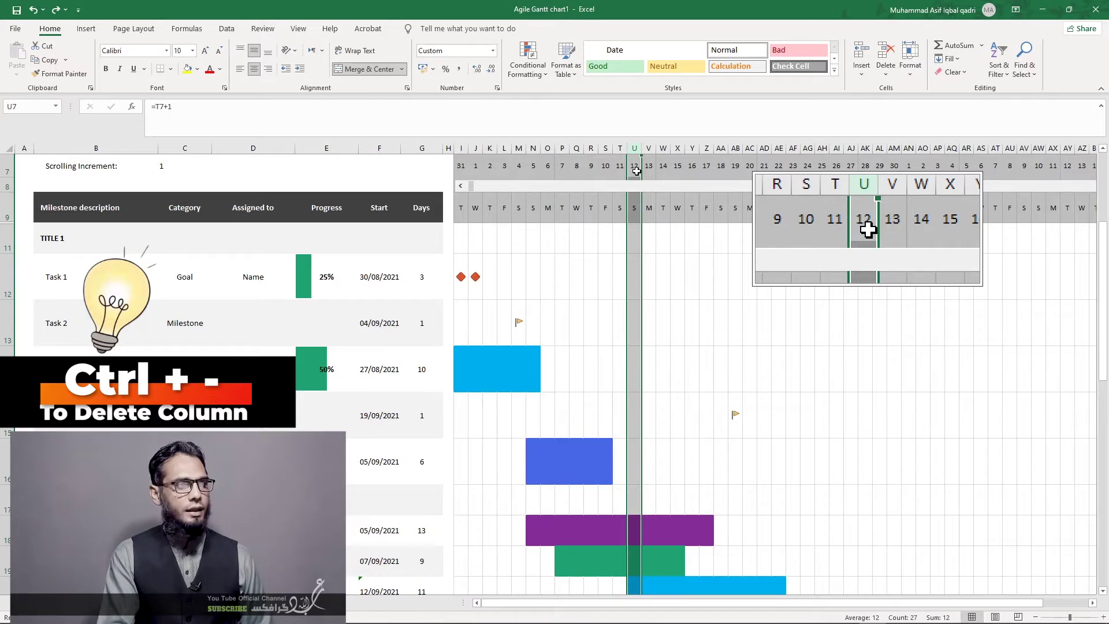
Delete column U from the timeline and undo the deletion
key(ctrl+minus)
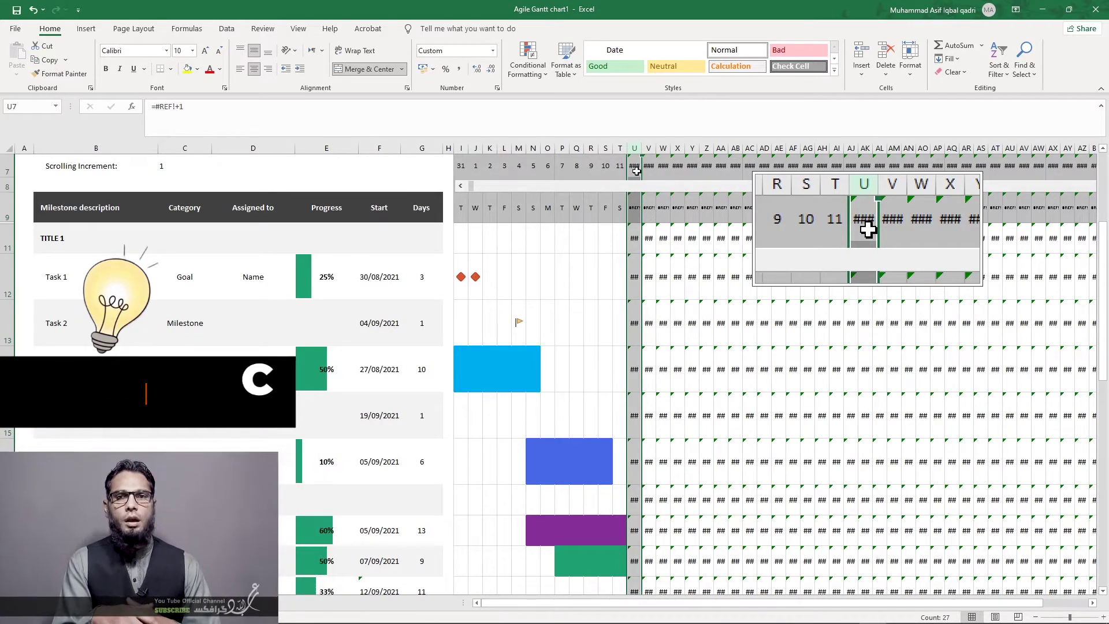
key(ctrl+z)
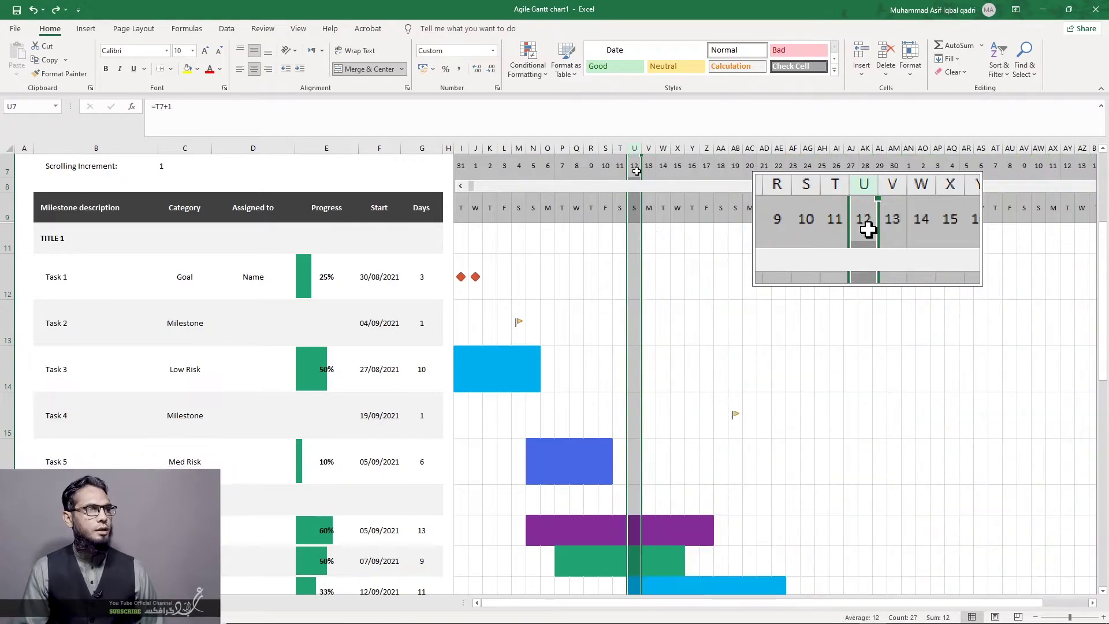
Delete the Task 3 row and undo the deletion
click(6, 375)
right_click(5, 375)
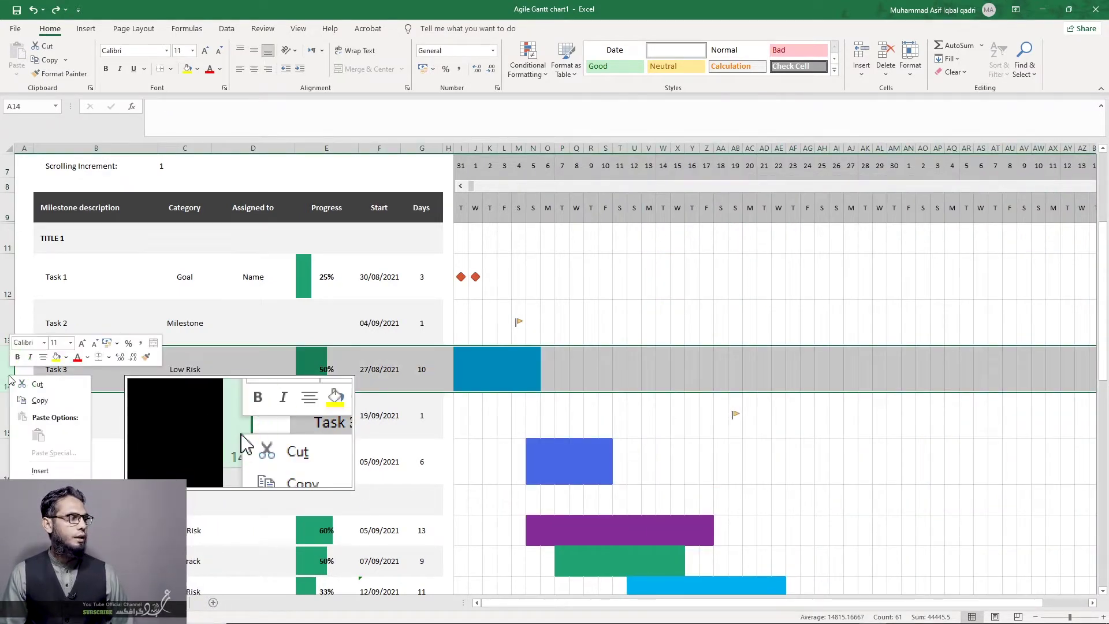
click(44, 487)
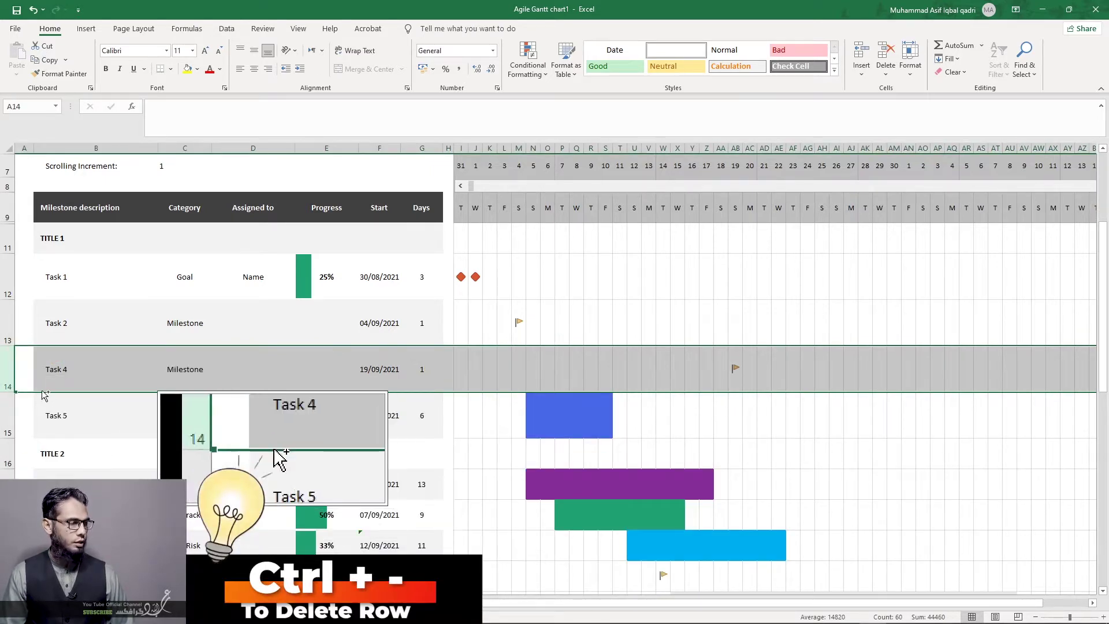
key(ctrl+z)
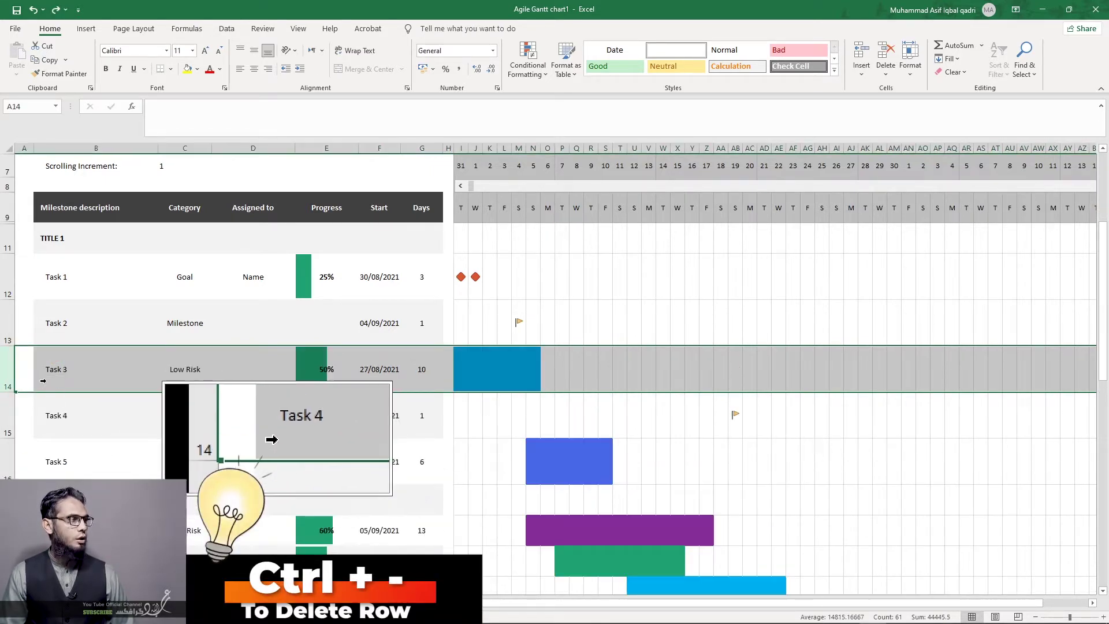
Delete row 14, which holds Task 3, from the Gantt chart
click(188, 376)
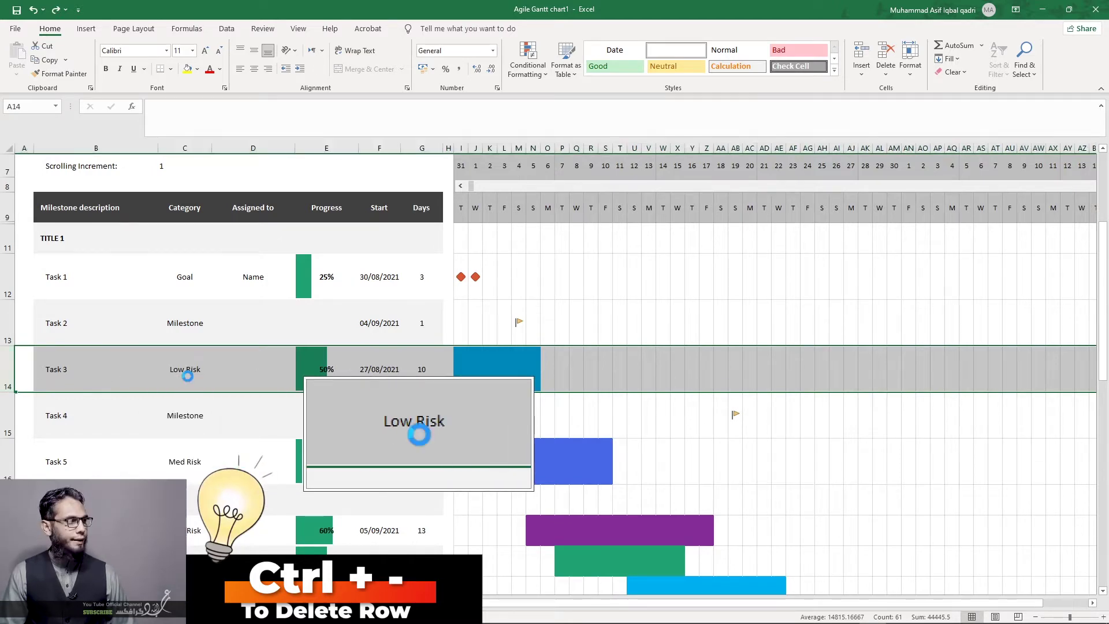
key(ctrl+minus)
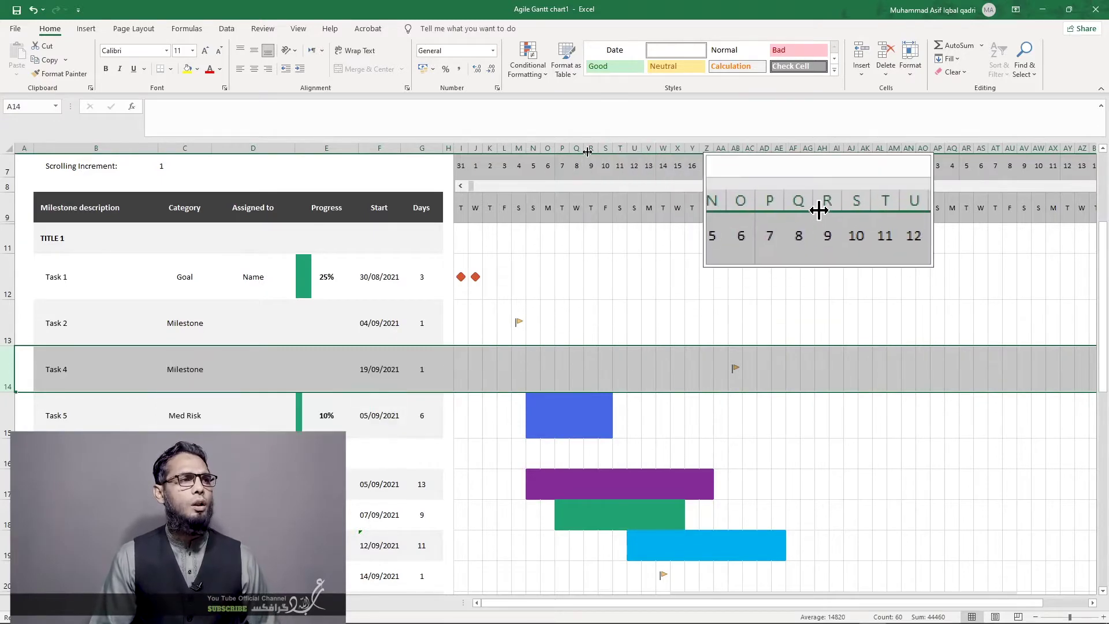
Delete timeline columns Q through AB together and undo the deletion
drag(578, 148, 741, 140)
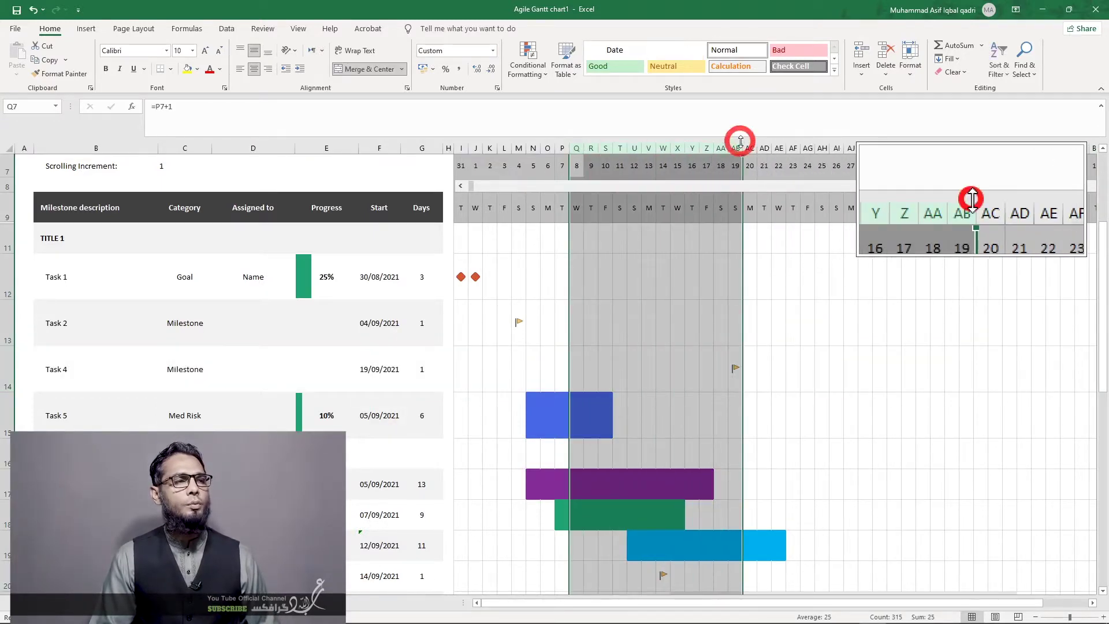
key(ctrl+minus)
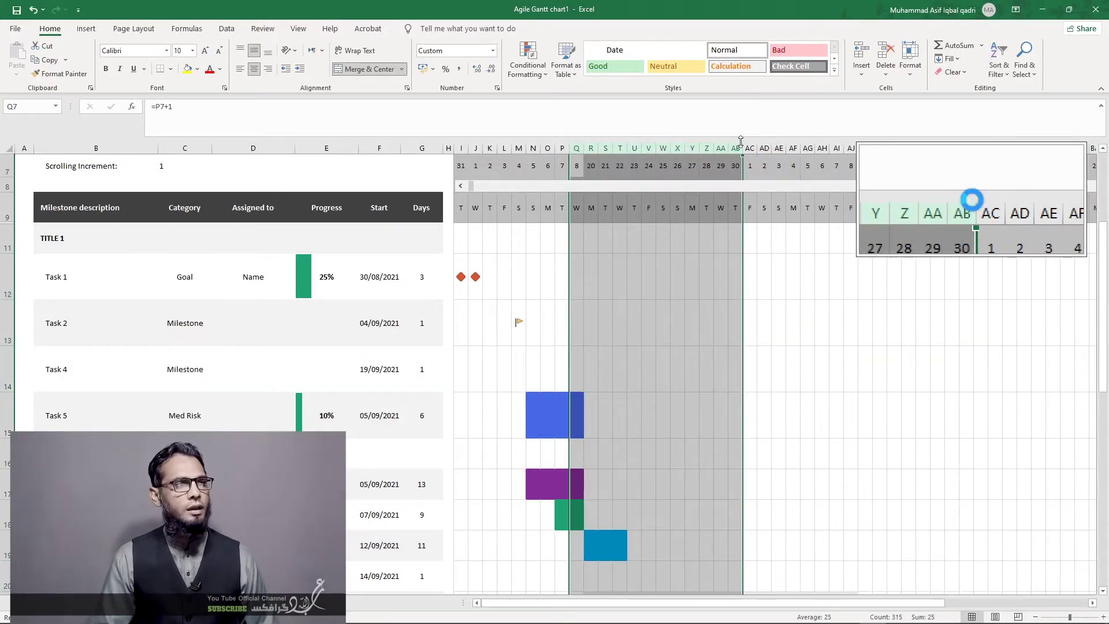
key(ctrl+z)
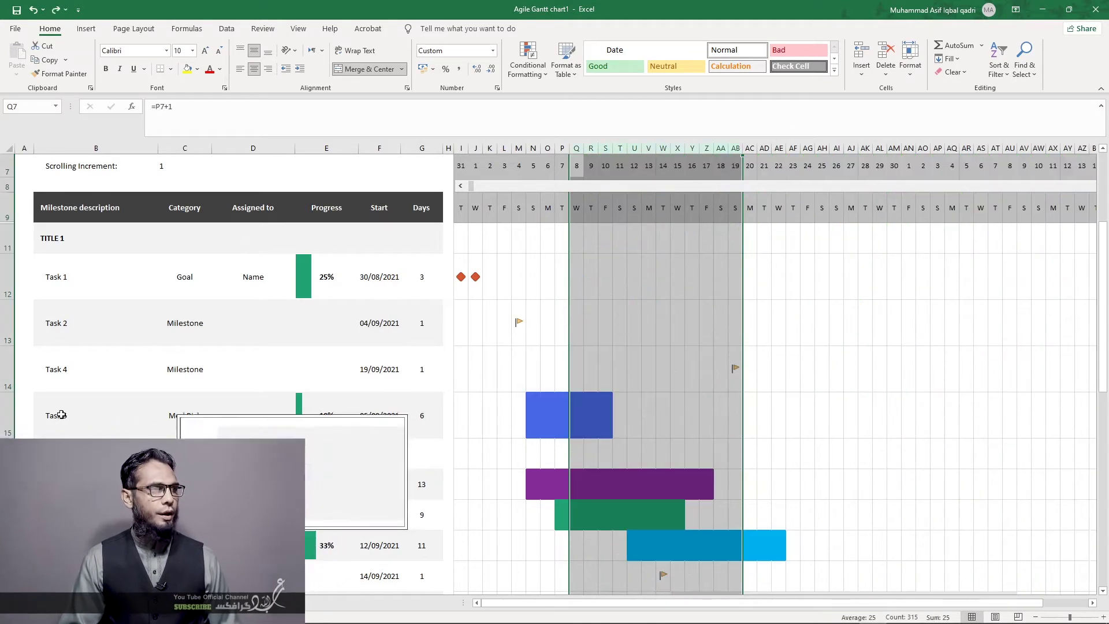
Hide timeline column S and unhide it by selecting its neighbouring columns R and T
drag(3, 293, 7, 431)
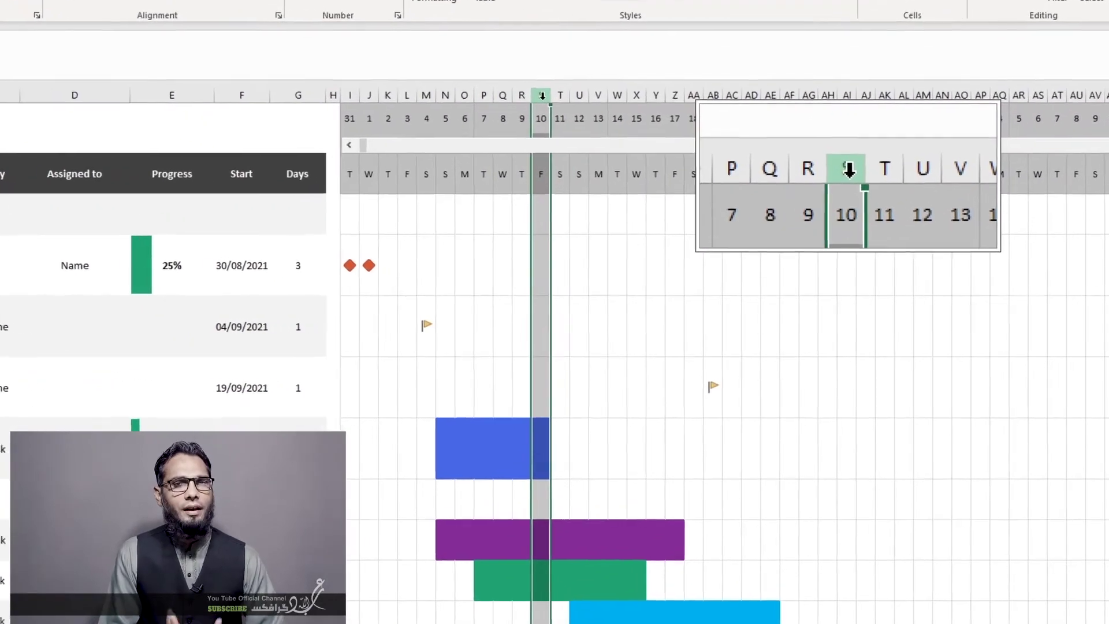
right_click(557, 107)
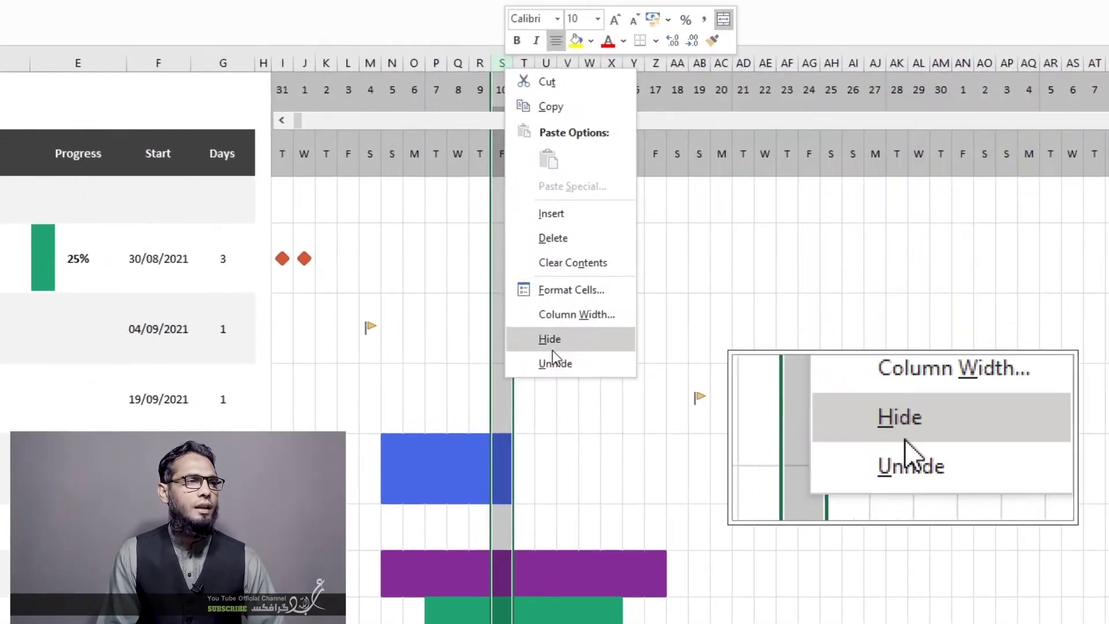
click(561, 345)
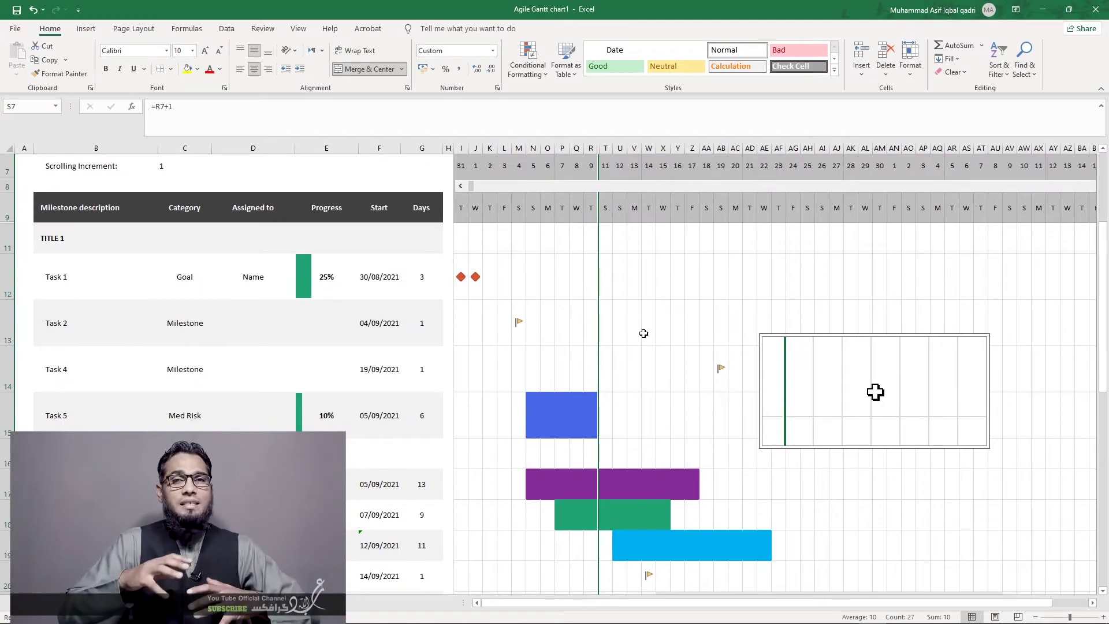
drag(591, 148, 600, 150)
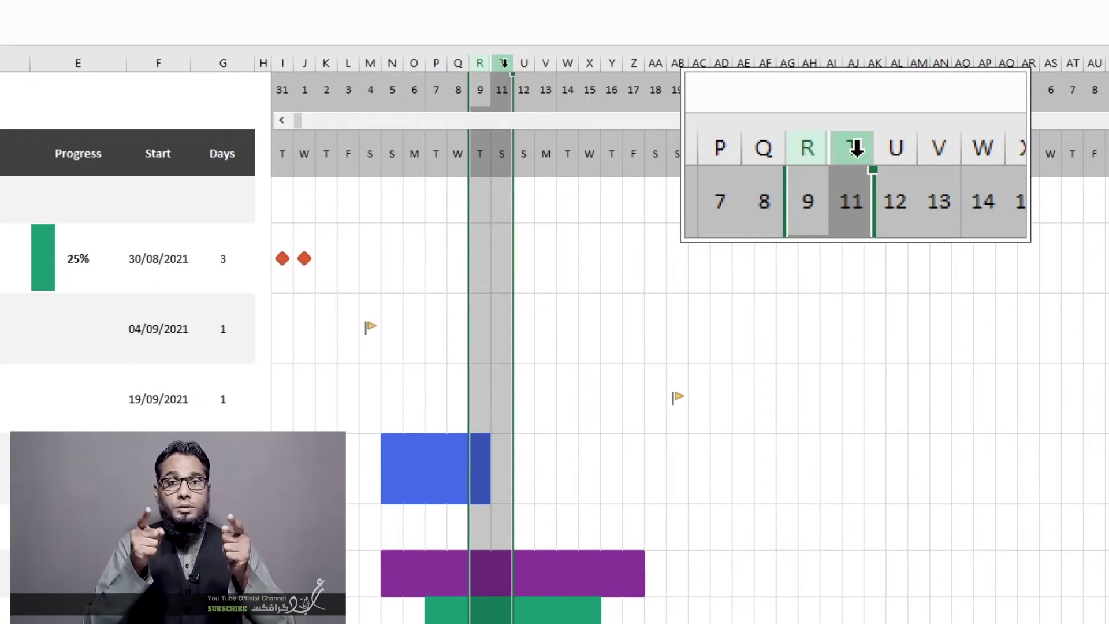
right_click(501, 146)
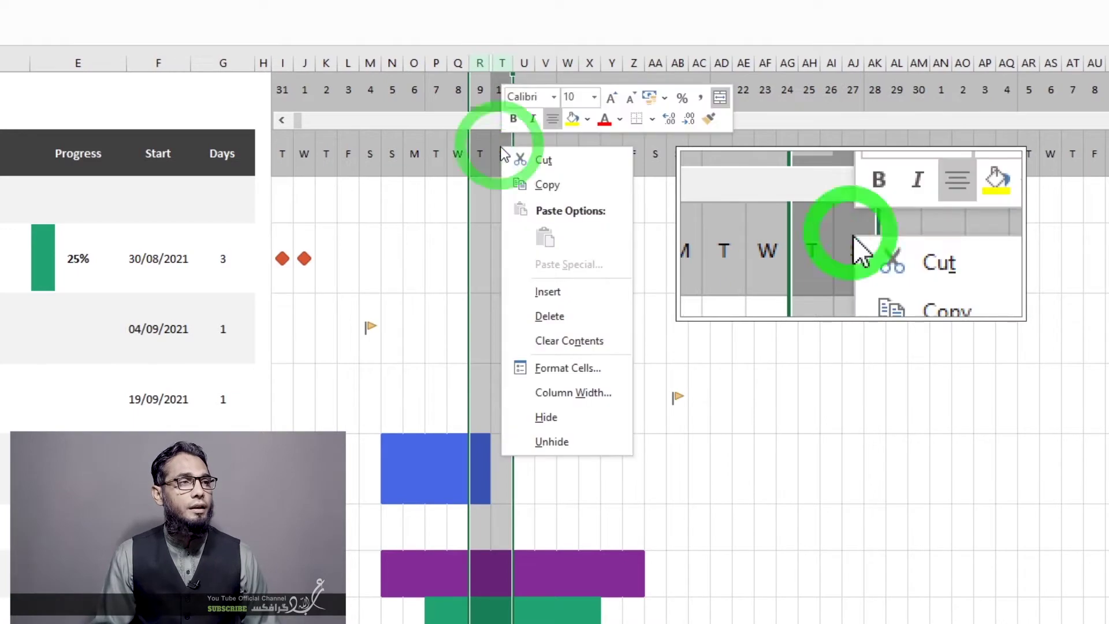
click(552, 442)
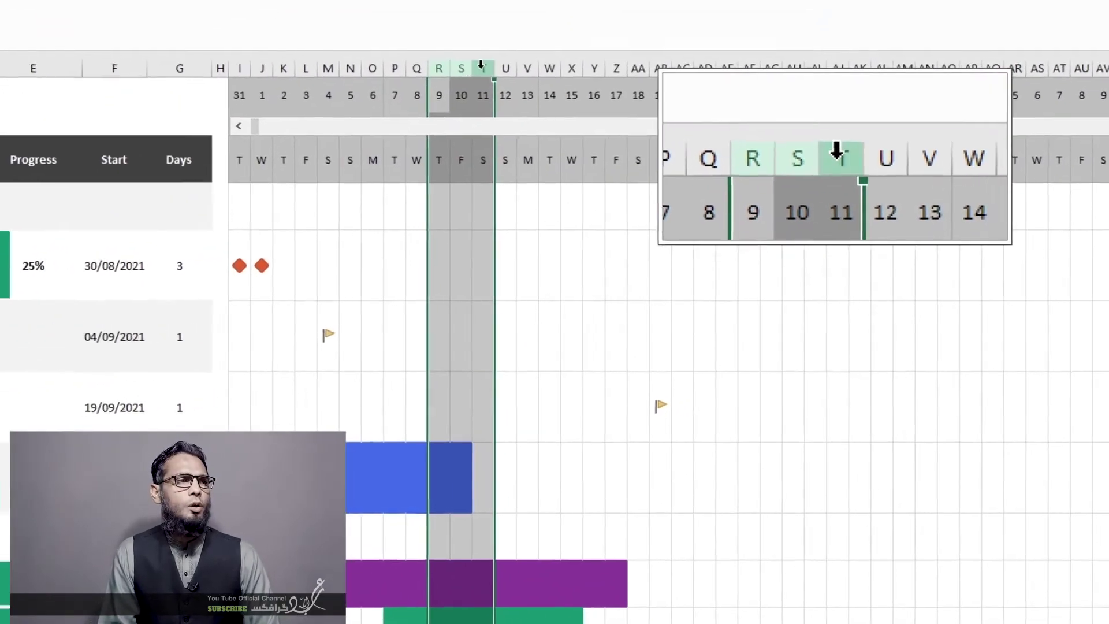
Hide timeline columns R to T together and unhide them by selecting the neighbouring columns Q and U
right_click(456, 52)
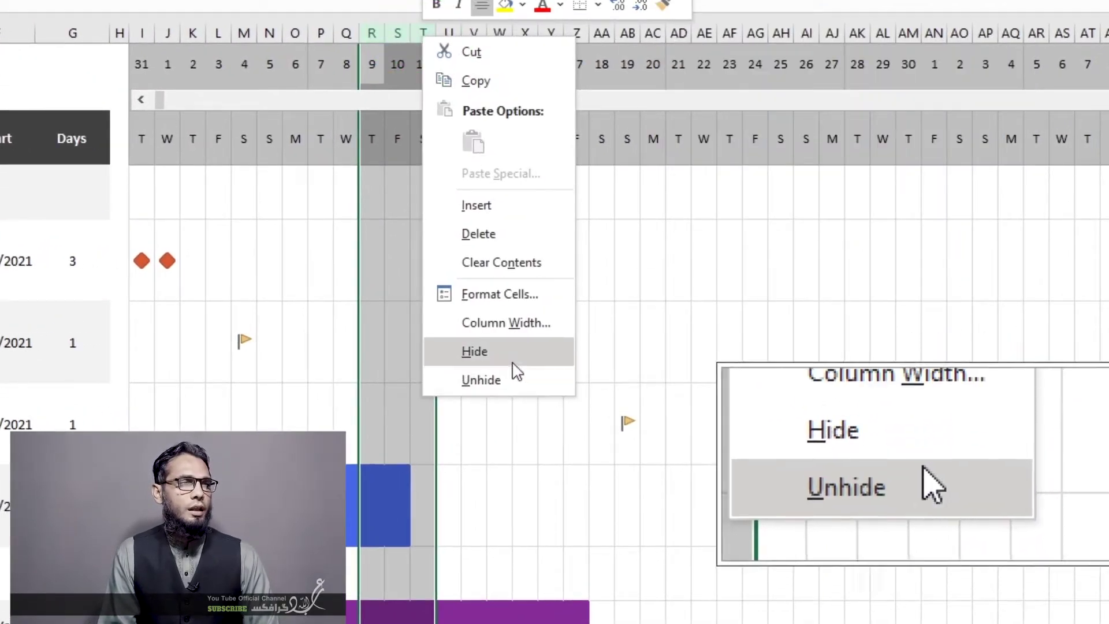
click(535, 352)
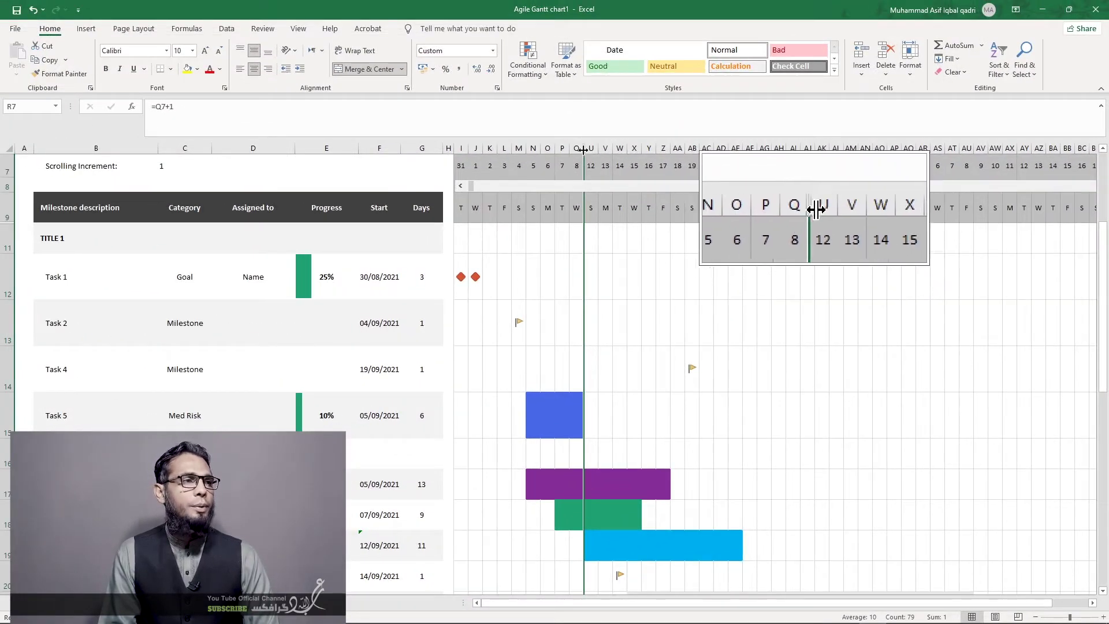
drag(576, 148, 589, 150)
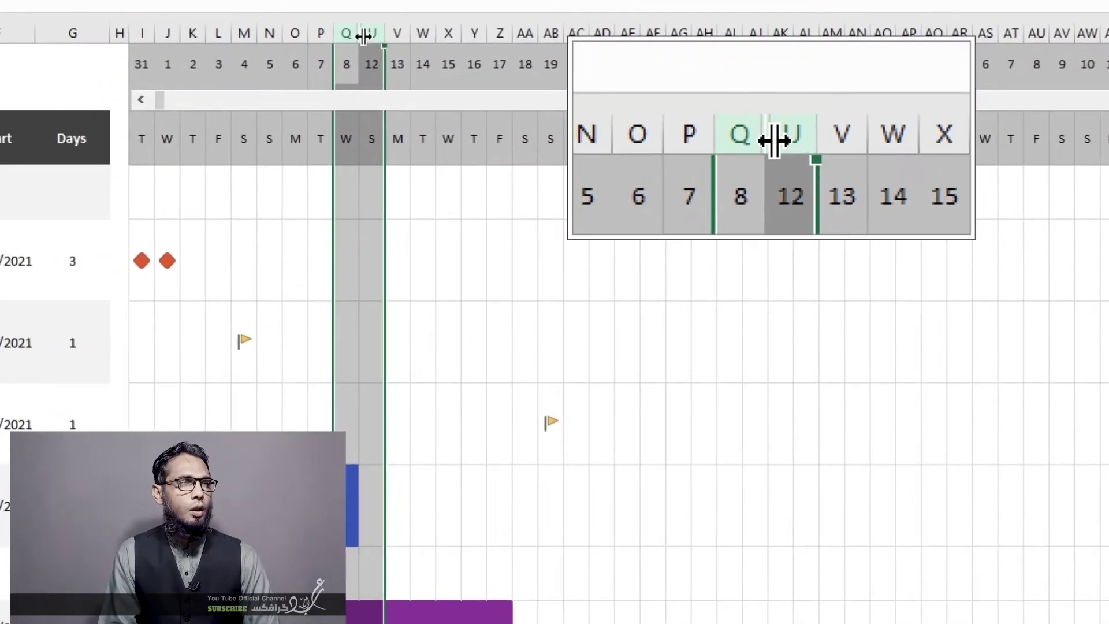
right_click(588, 152)
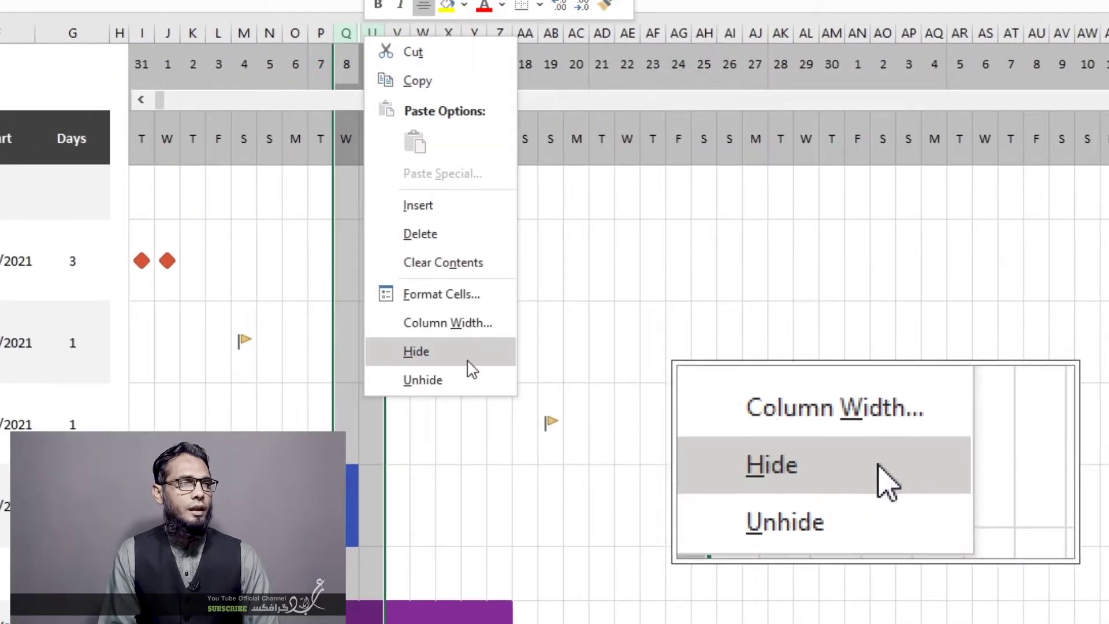
click(453, 379)
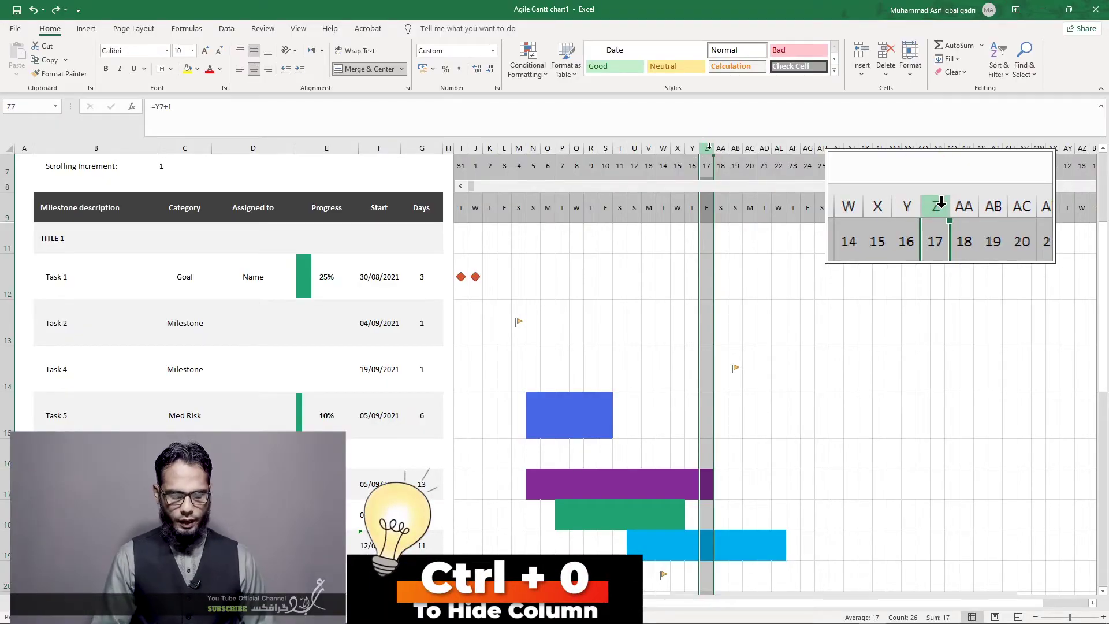
Hide timeline column Z and unhide it by selecting the neighbouring columns Y and AA
key(ctrl+0)
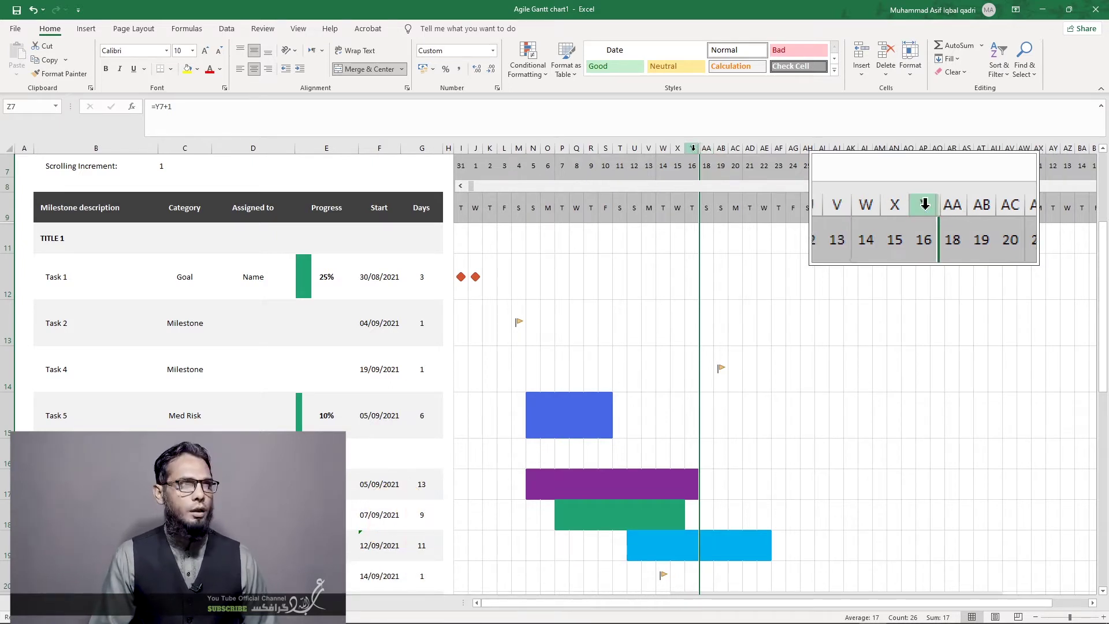
drag(692, 148, 706, 148)
right_click(706, 148)
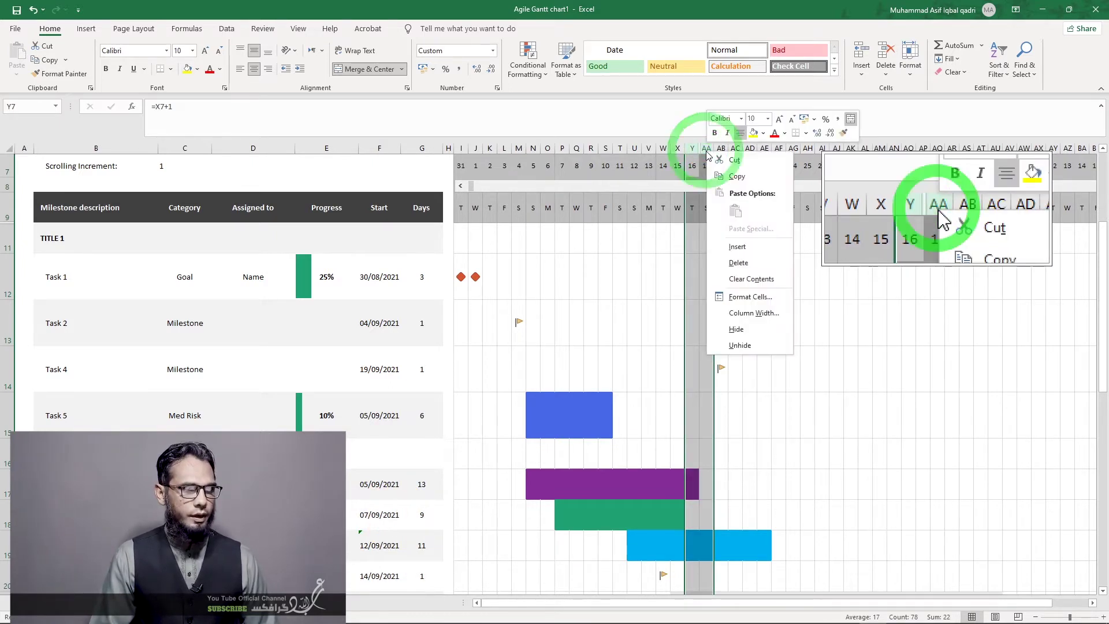
click(731, 344)
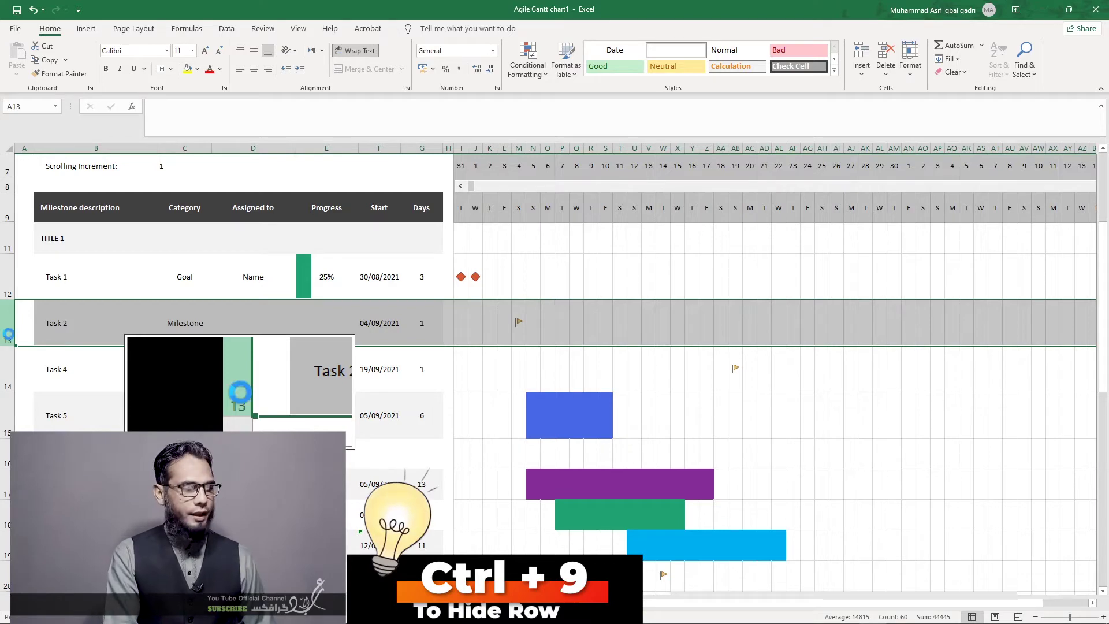
Hide the Task 2 row and unhide it, repeating the pair of operations twice
key(ctrl+9)
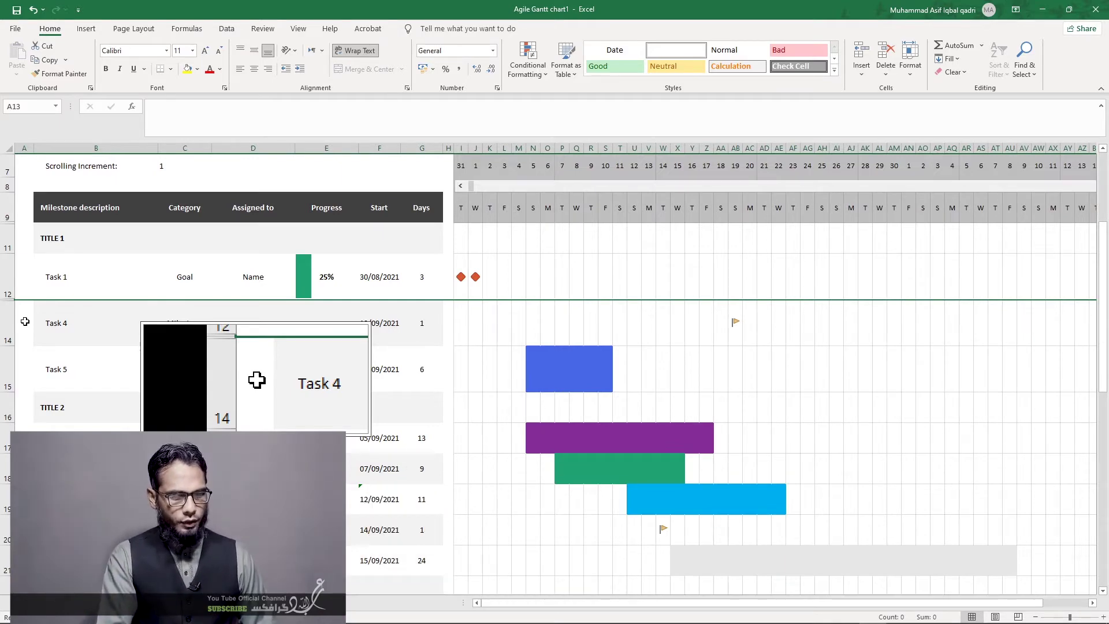
key(ctrl+shift+9)
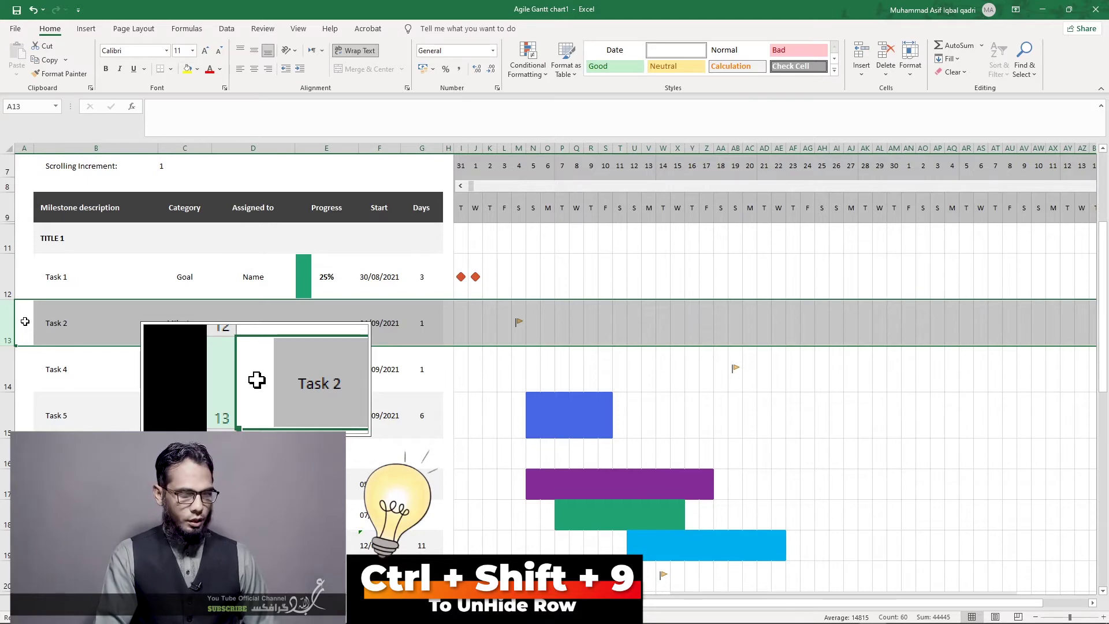
key(ctrl+9)
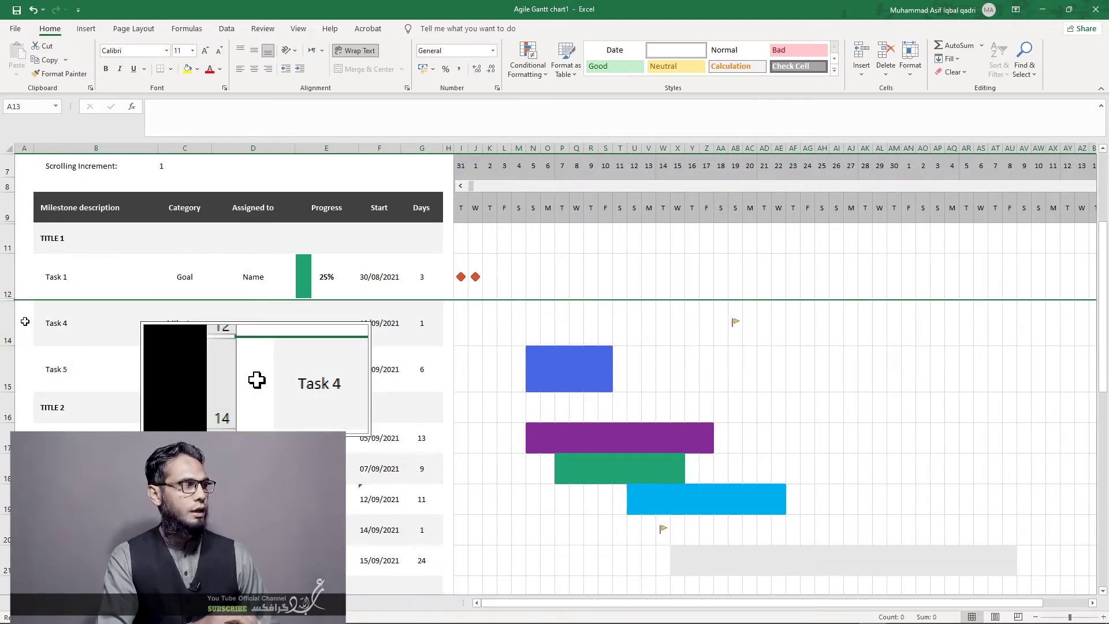
key(ctrl+shift+9)
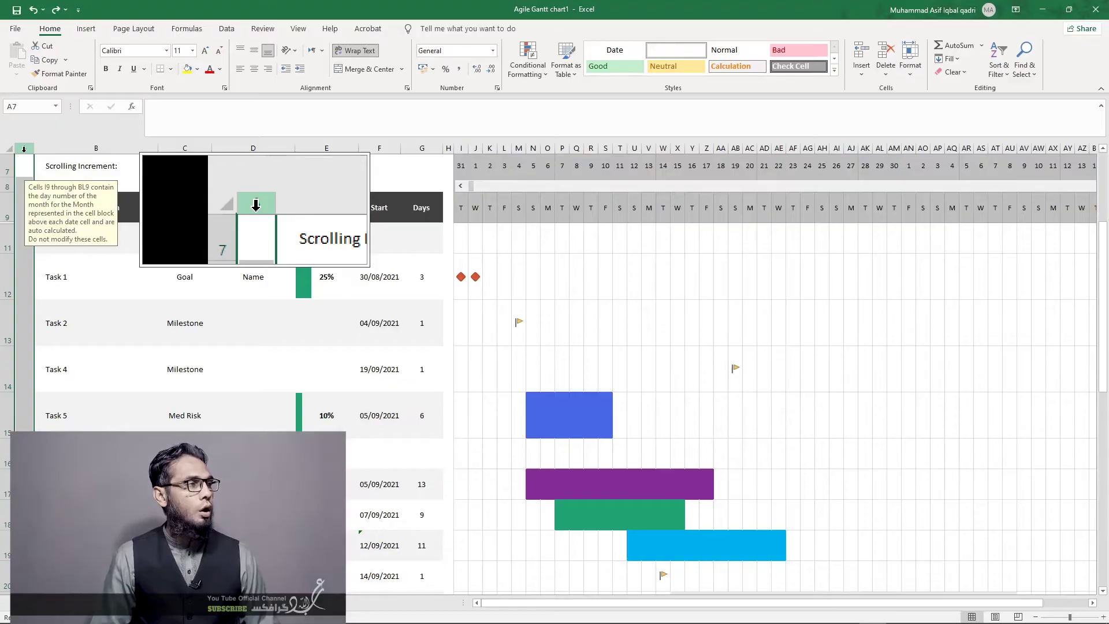
Hide column A, the first column, and unhide it with the whole sheet selected
key(ctrl+0)
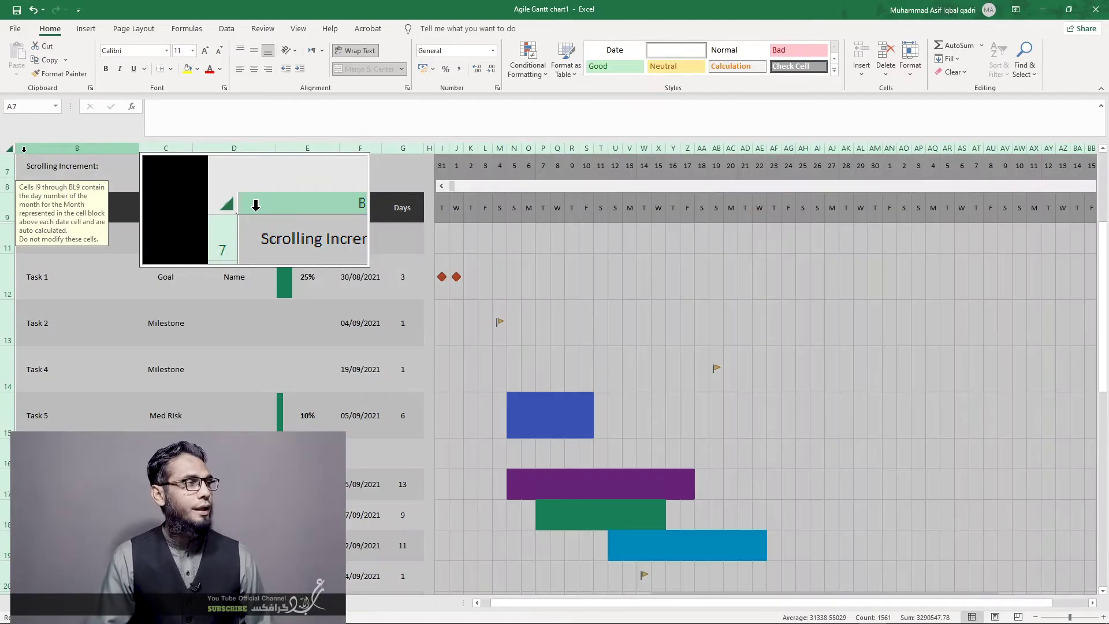
right_click(23, 151)
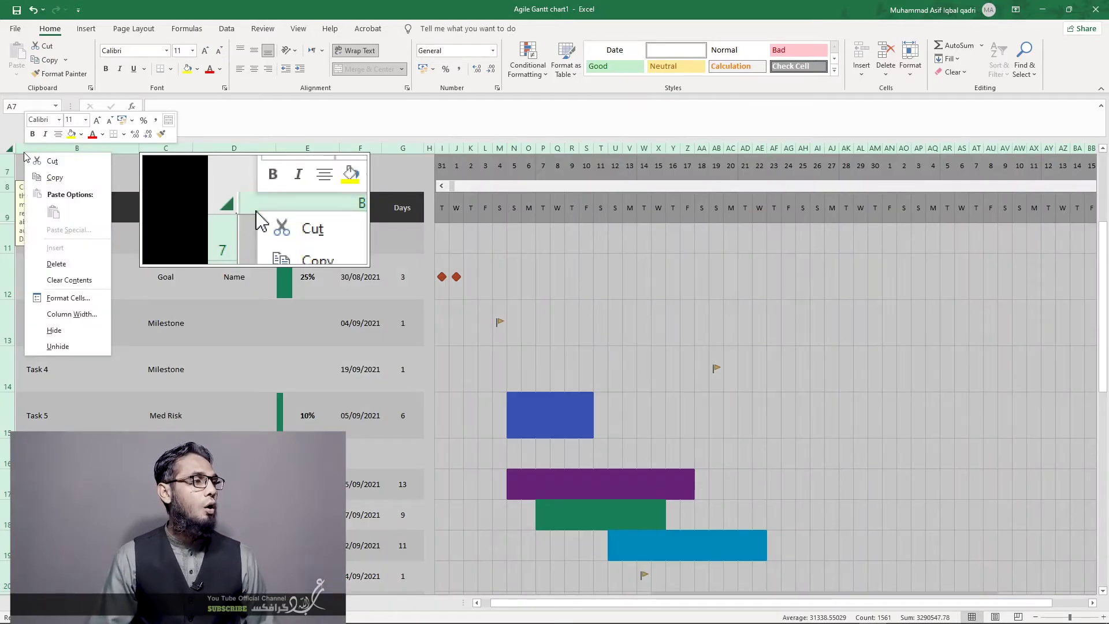
click(55, 346)
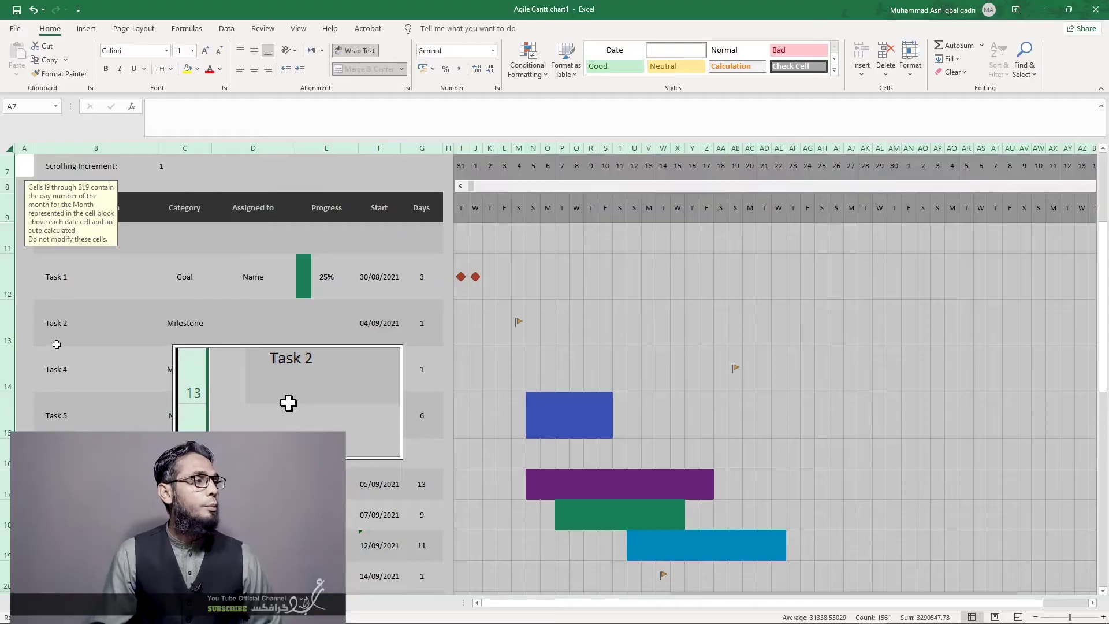
Hide row 1, the first row, and unhide it with the whole sheet selected
scroll(257, 289, up, 5)
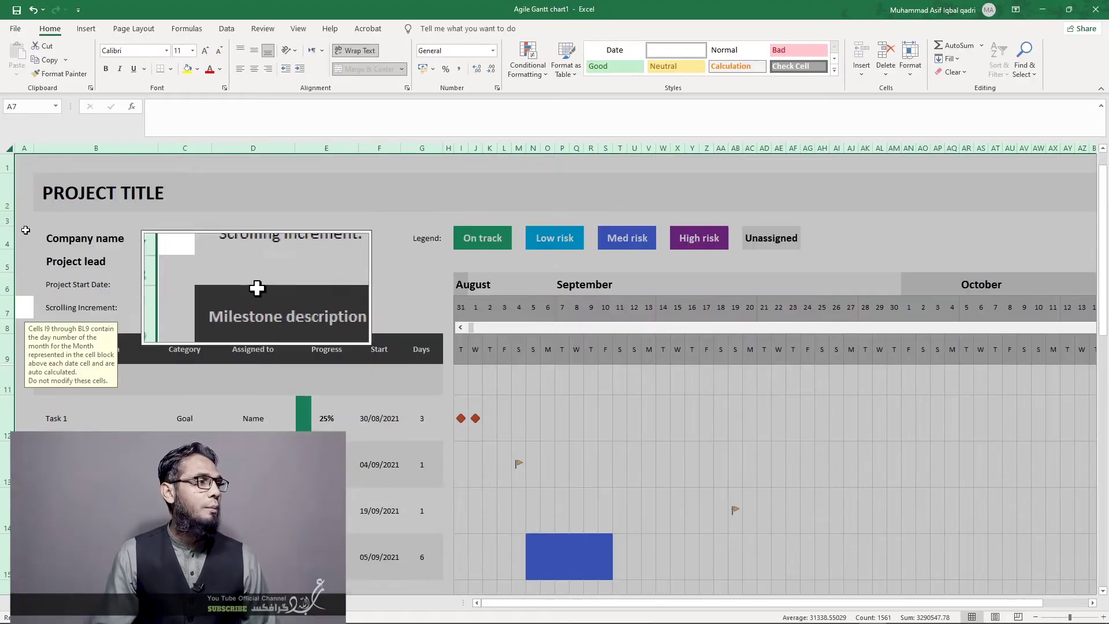
click(6, 164)
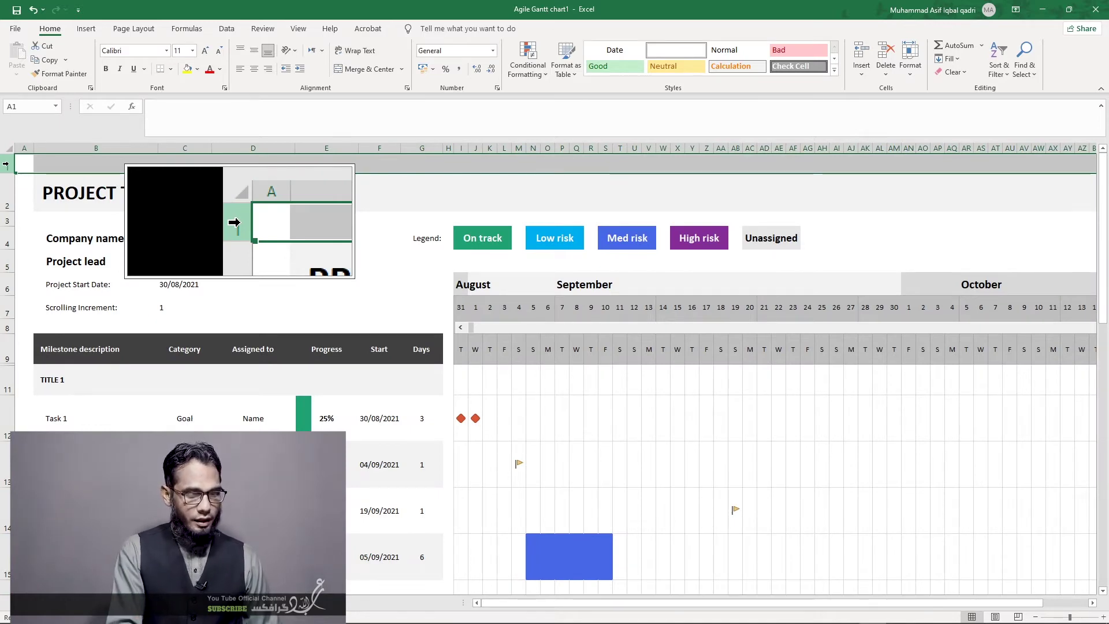
key(ctrl+9)
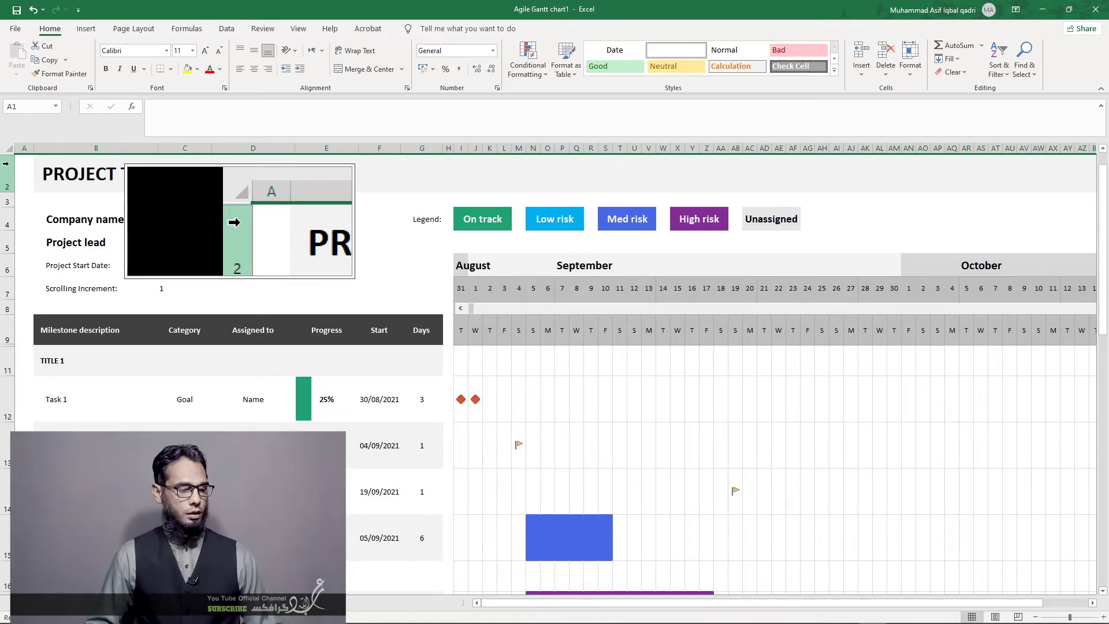
key(ctrl+a)
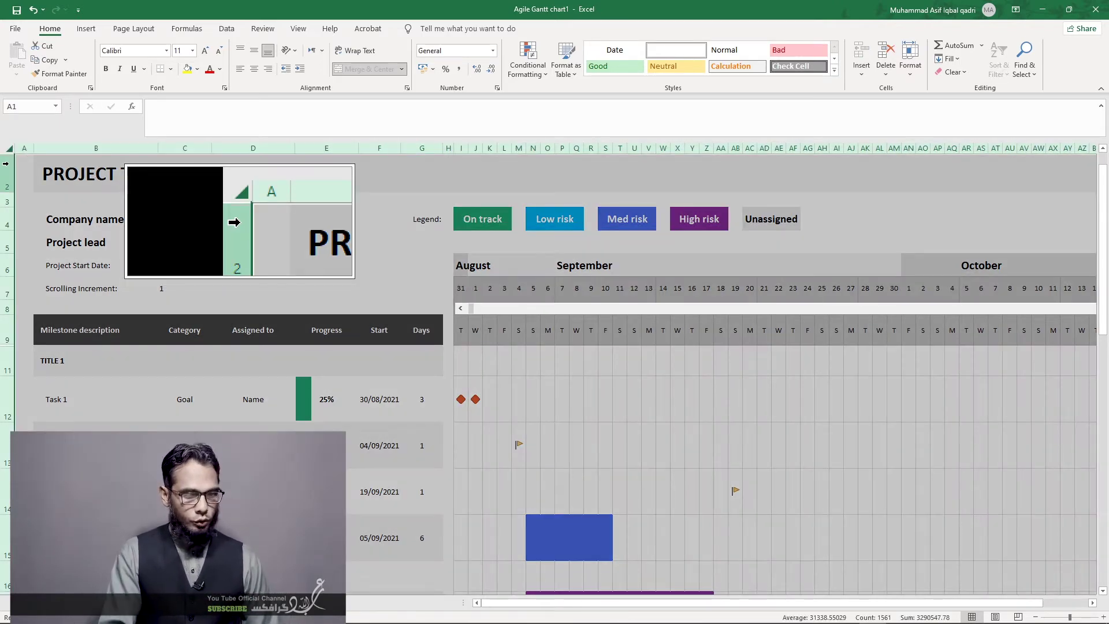
key(ctrl+9)
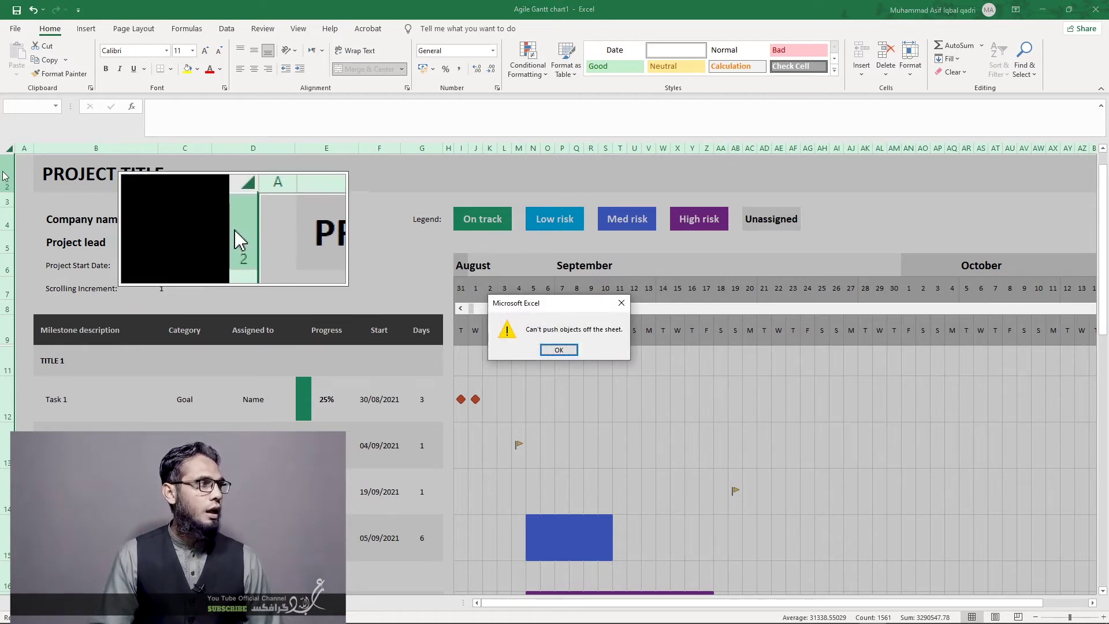
click(558, 350)
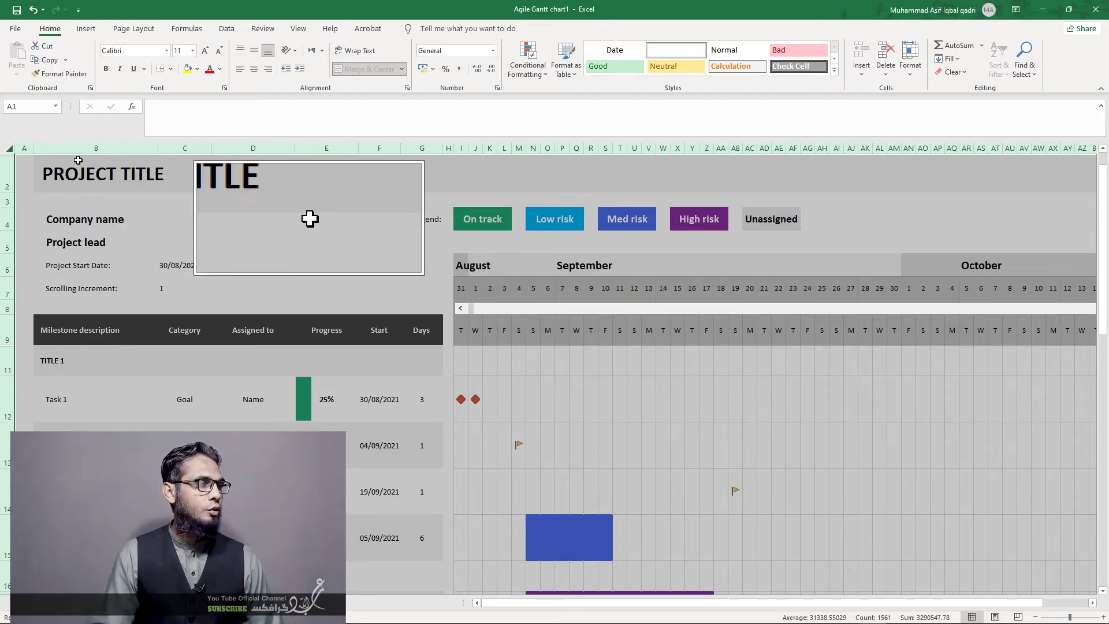
right_click(8, 171)
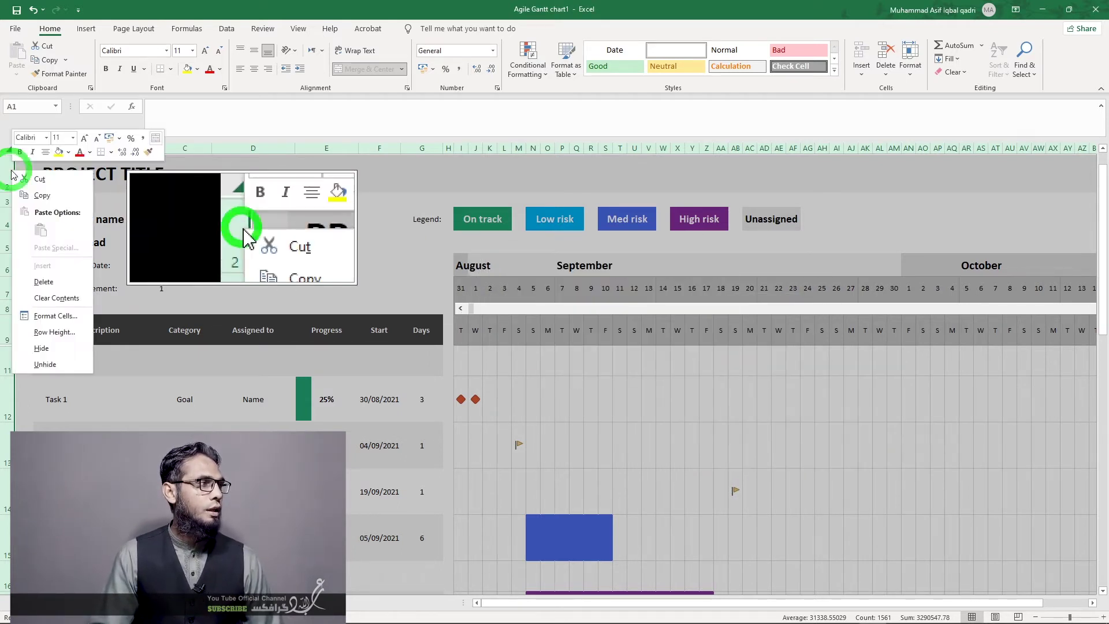
click(45, 365)
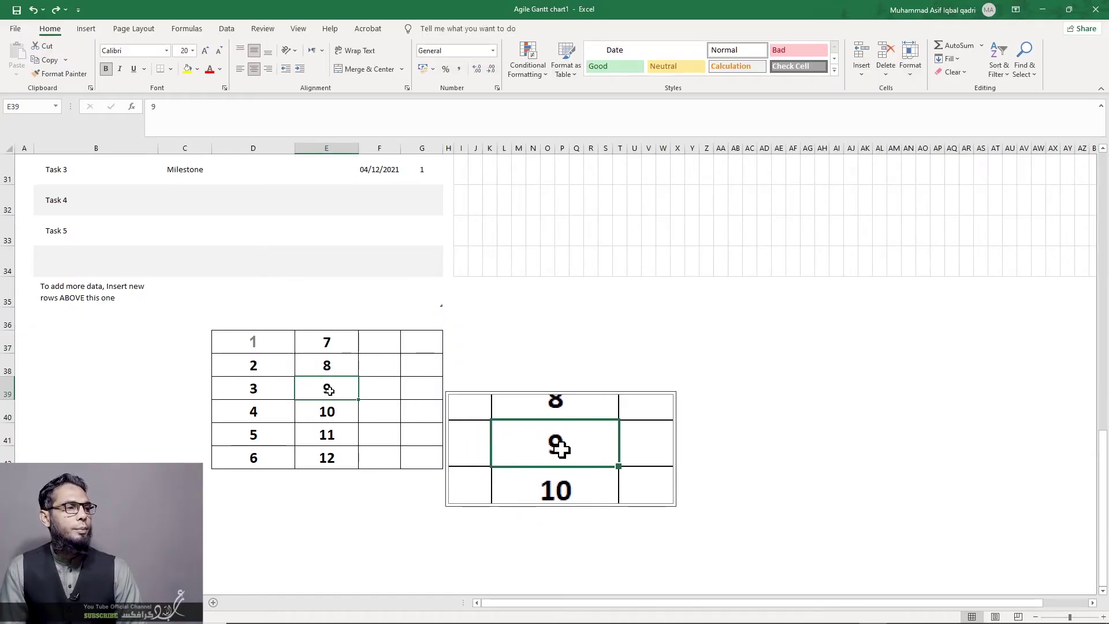
Insert a blank cell at E39 in the number table, shifting the existing cells right
right_click(329, 391)
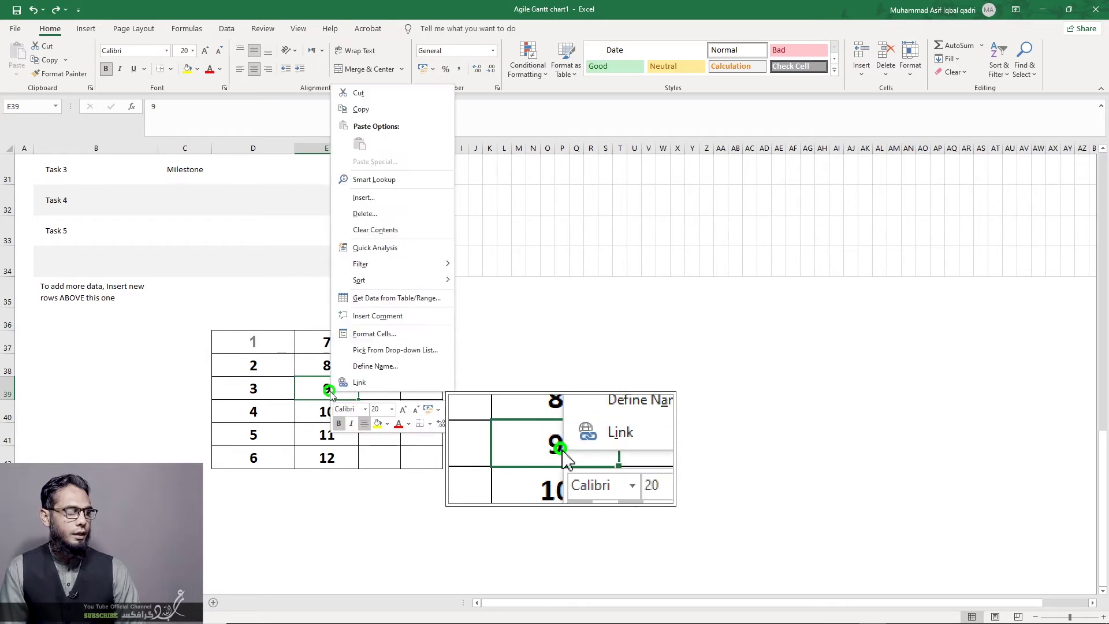
click(362, 198)
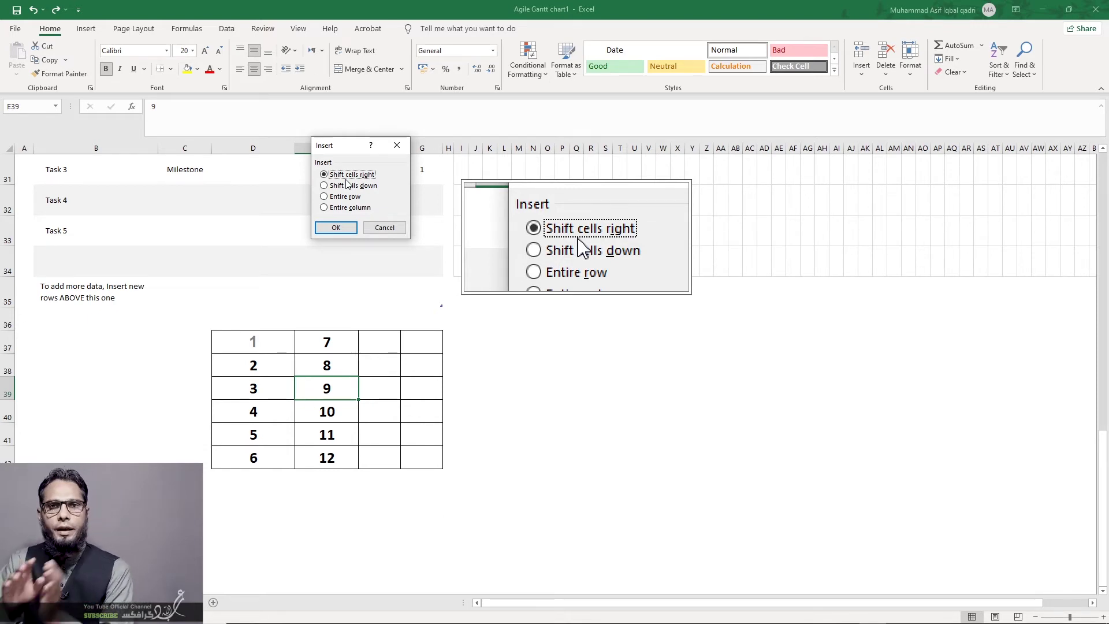
click(336, 227)
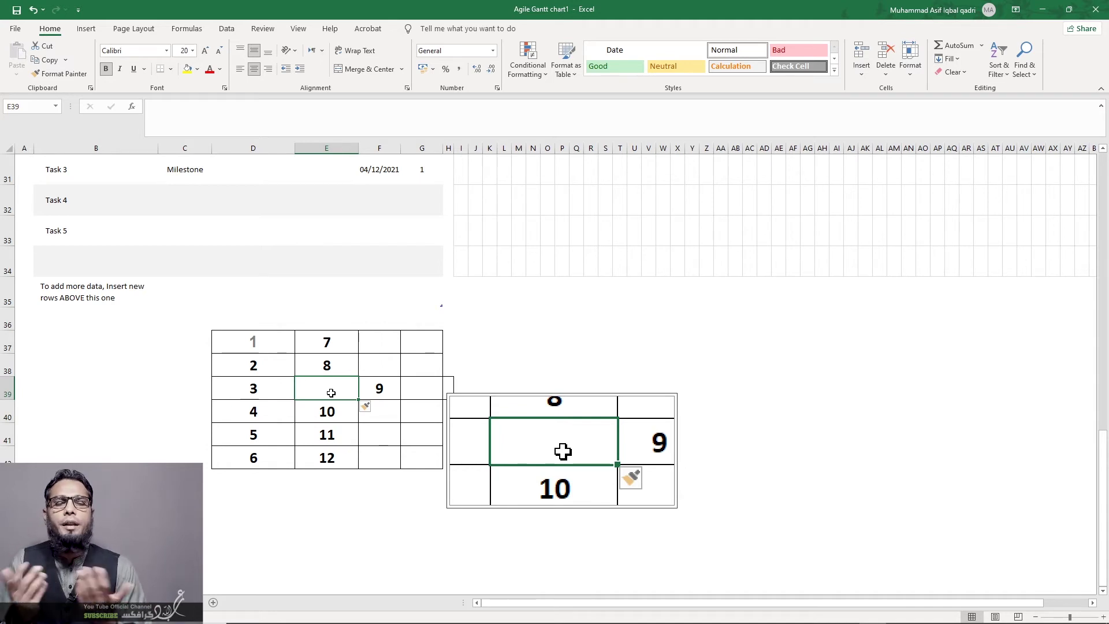
Insert a blank cell at E40 in the number table, shifting the existing cells down
click(327, 415)
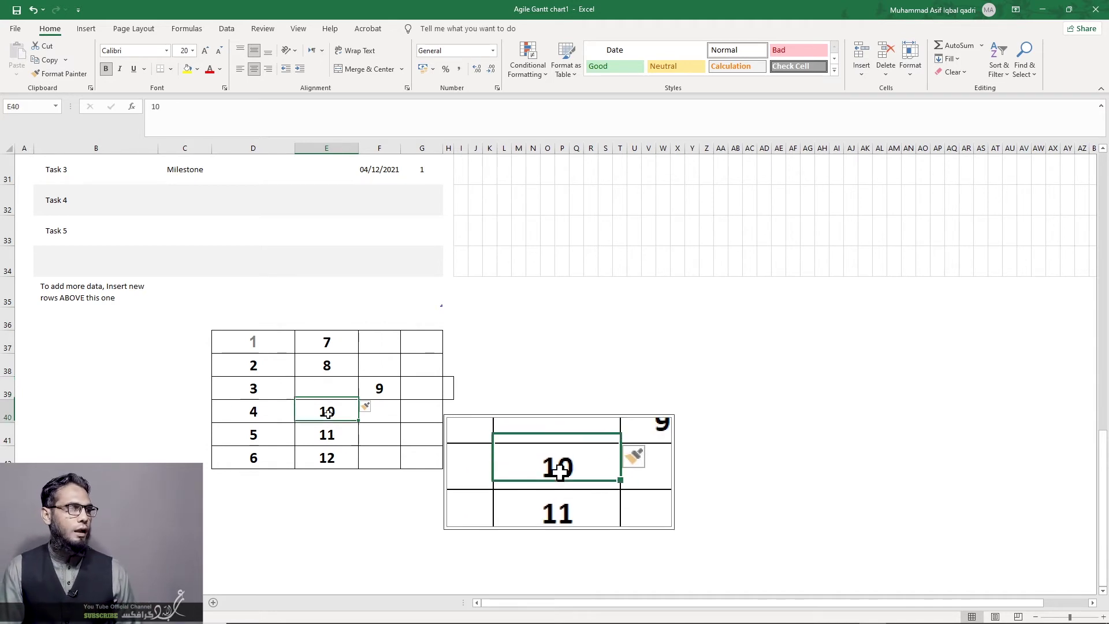
right_click(329, 416)
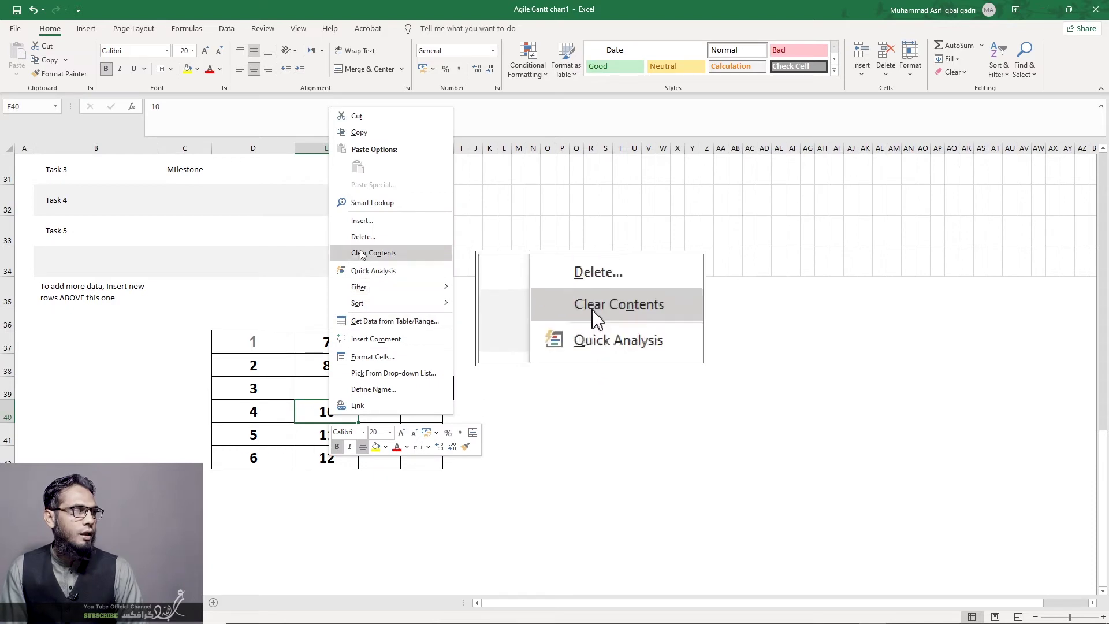
click(361, 220)
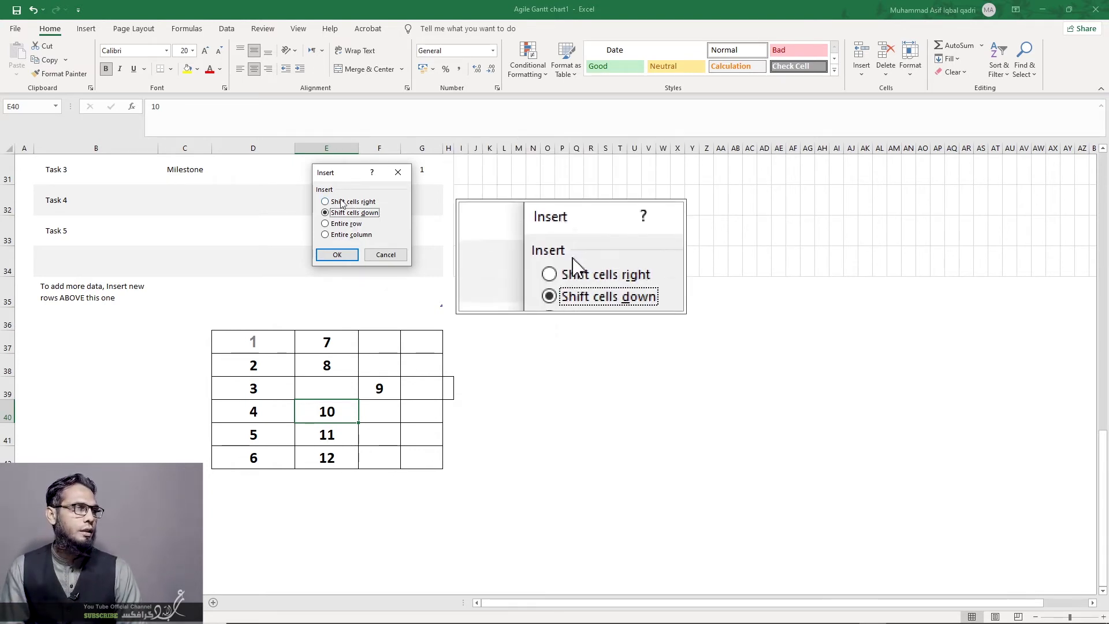
click(333, 256)
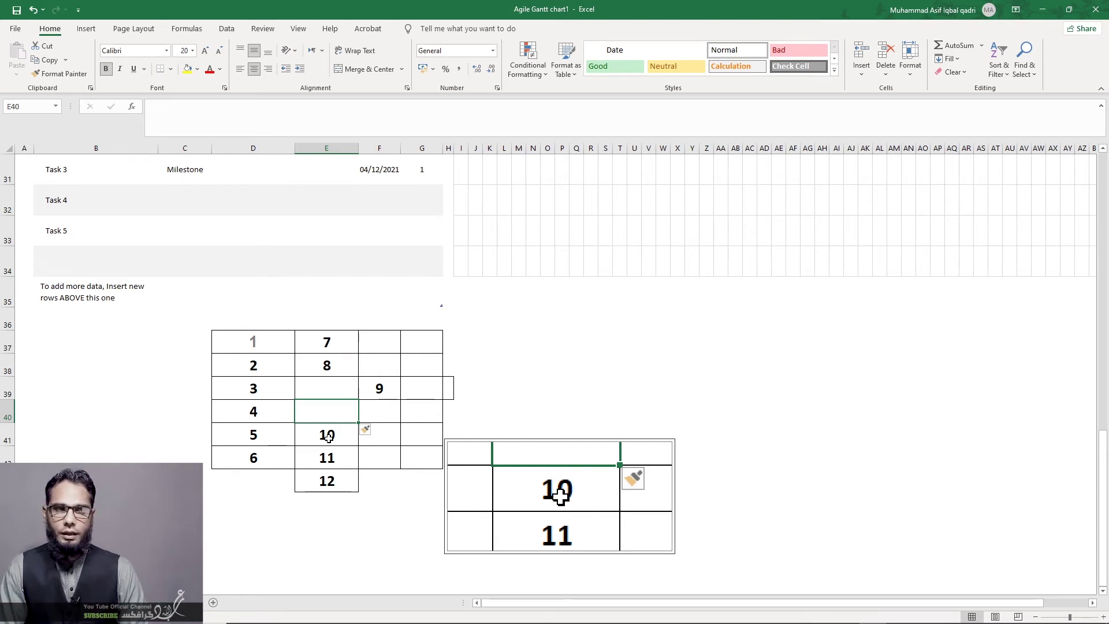
right_click(332, 368)
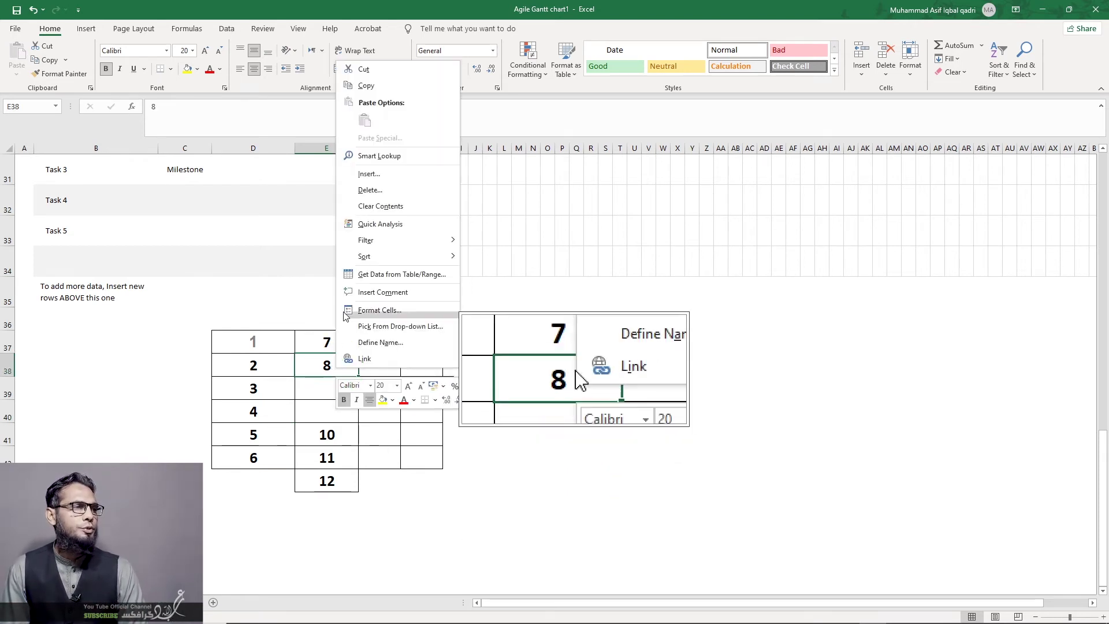
click(368, 173)
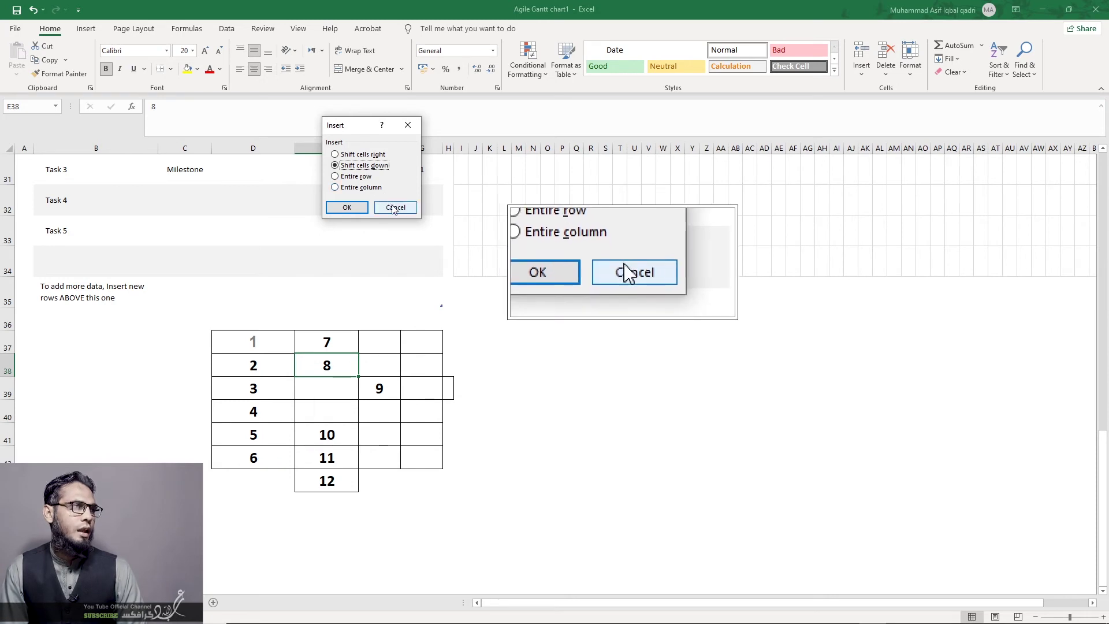
click(395, 210)
Move cells D38 to D40, containing 2, 3 and 4, below the table to D45 to D47
click(263, 384)
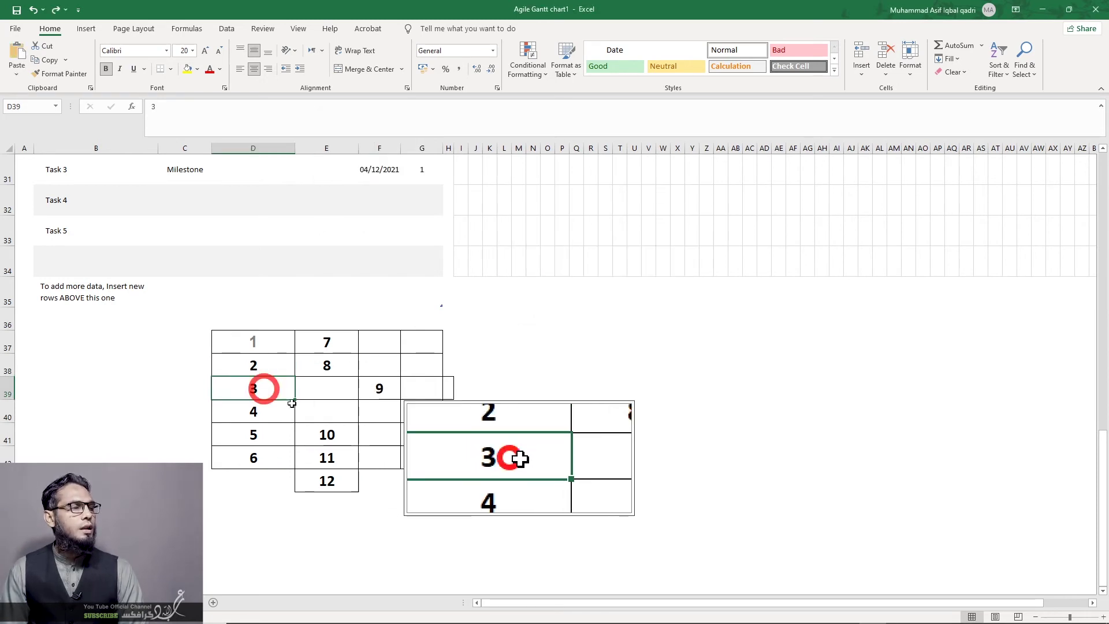
drag(254, 363, 255, 409)
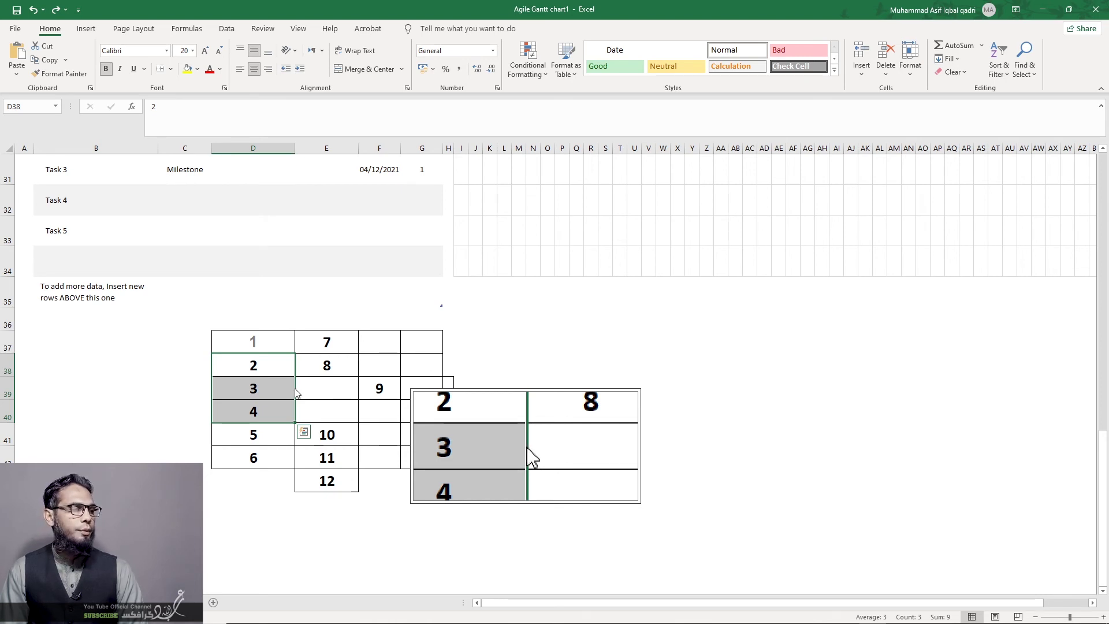
drag(296, 393, 263, 544)
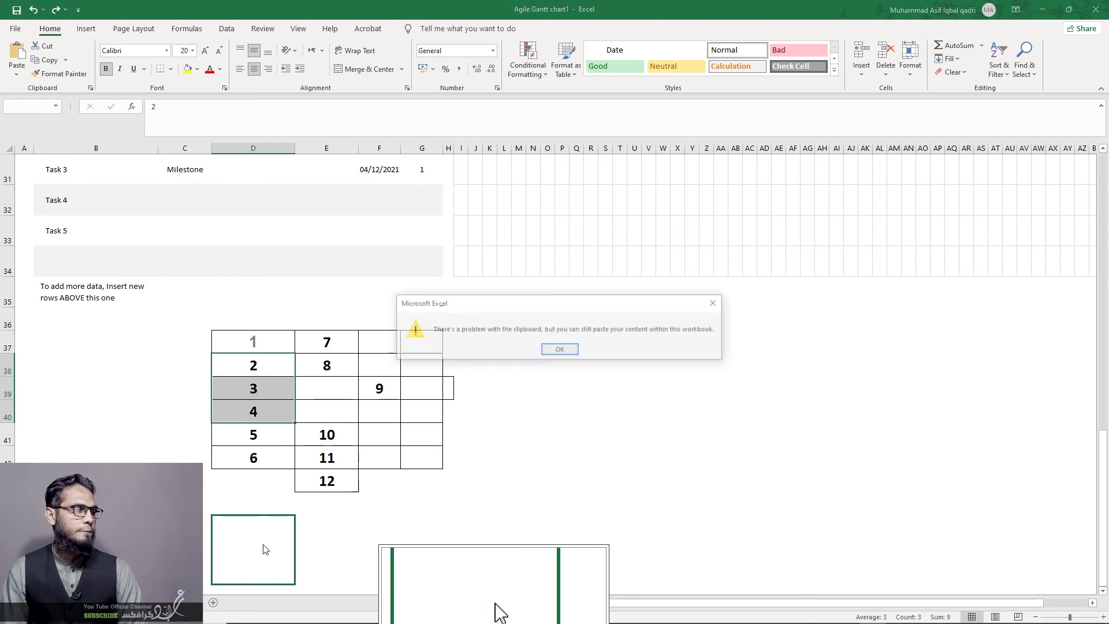
click(542, 349)
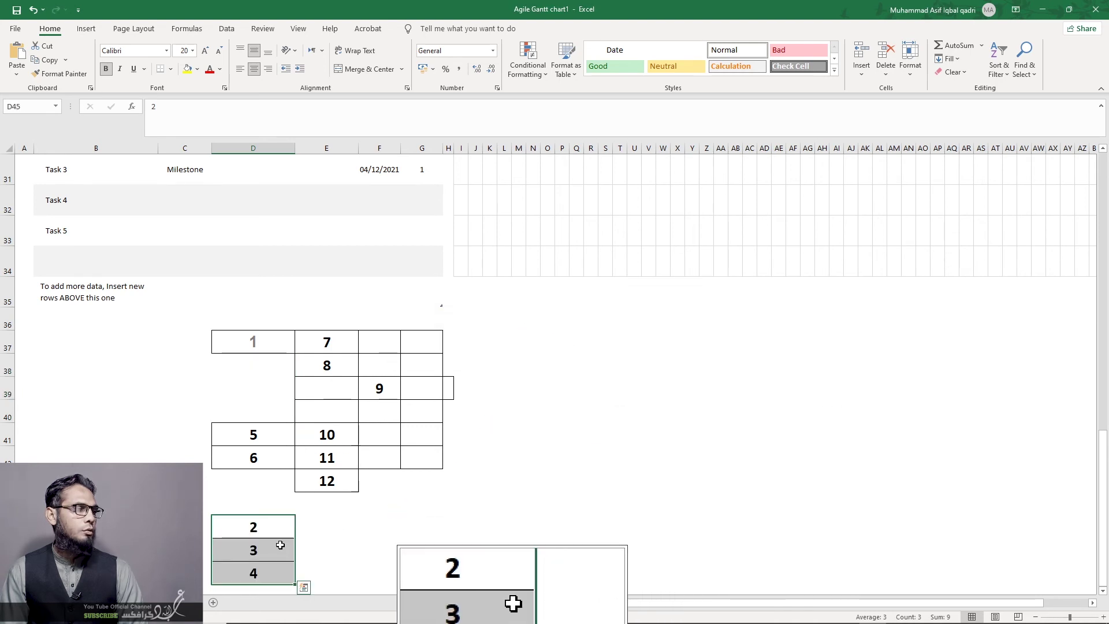
click(280, 525)
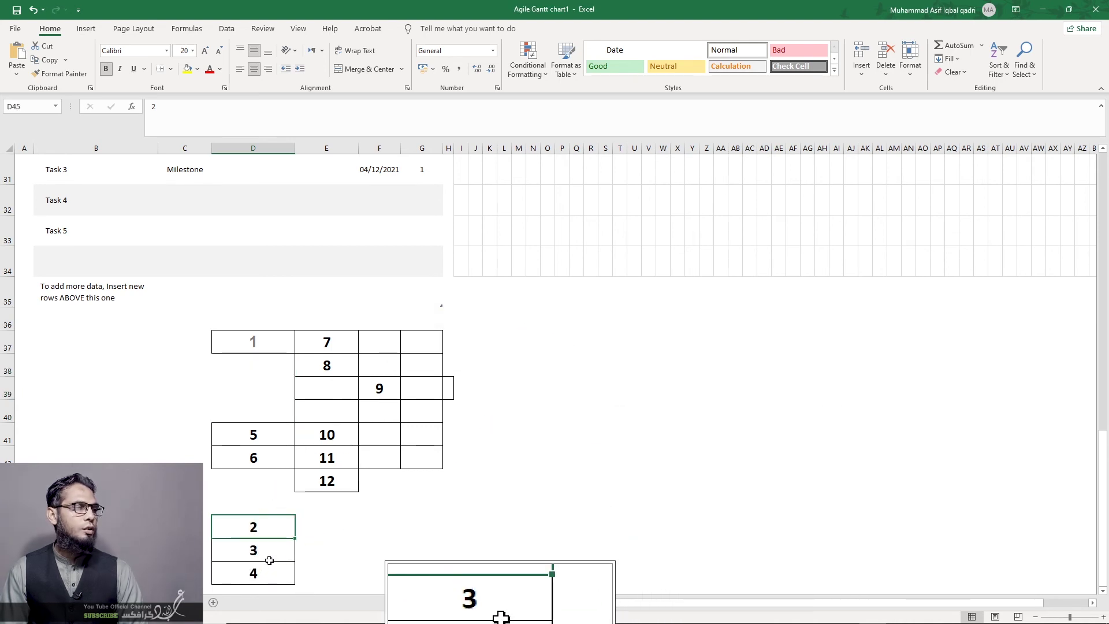